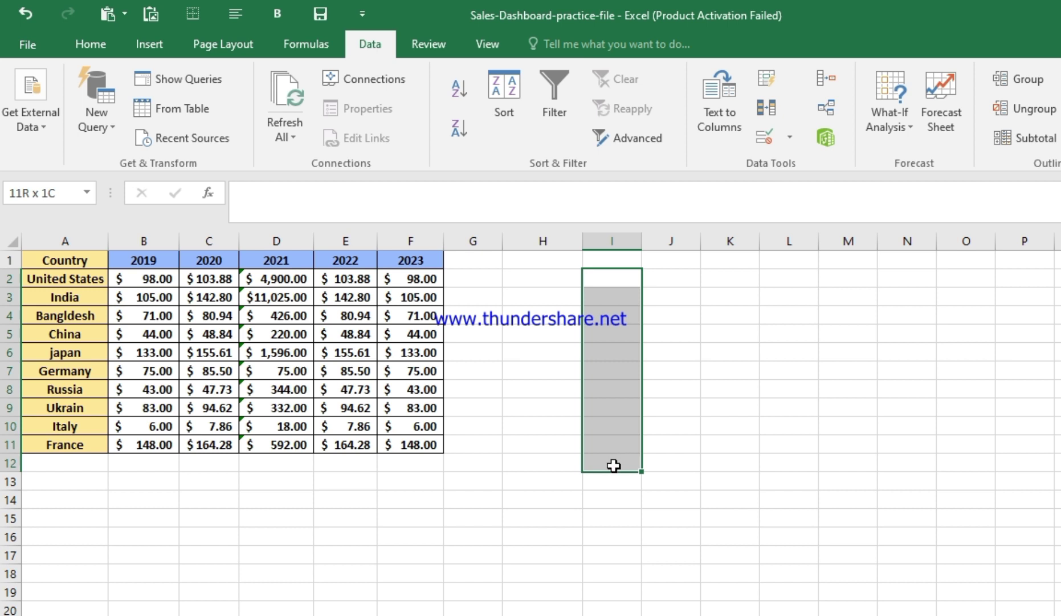
# Step: Apply list data validation to cells I2:I13 using =$A$1:$A$11 as the source
pyautogui.moveTo(614, 465); pyautogui.dragTo(614, 475)
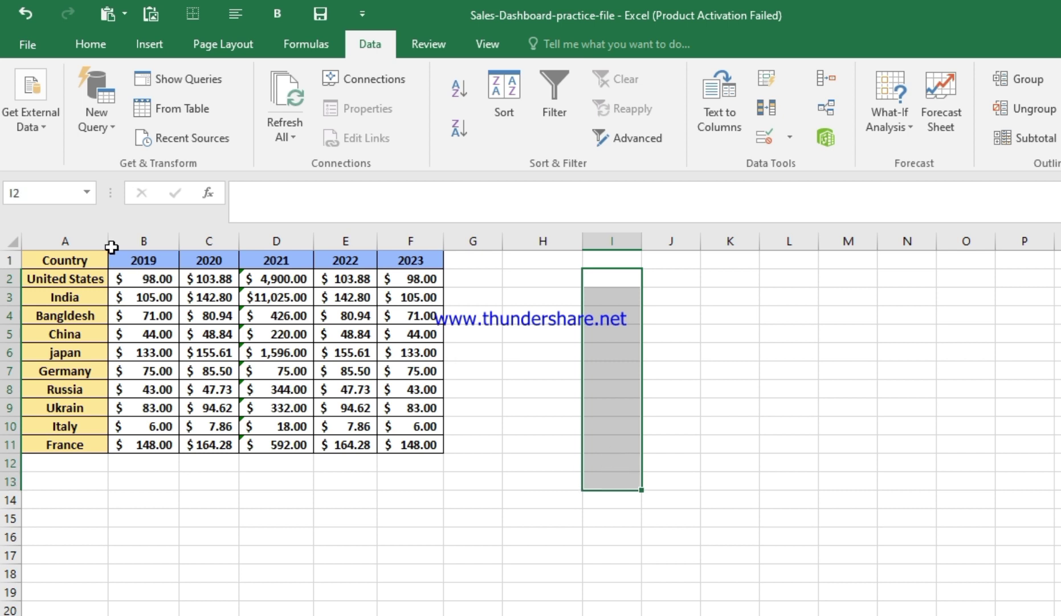
pyautogui.click(380, 46)
pyautogui.click(782, 135)
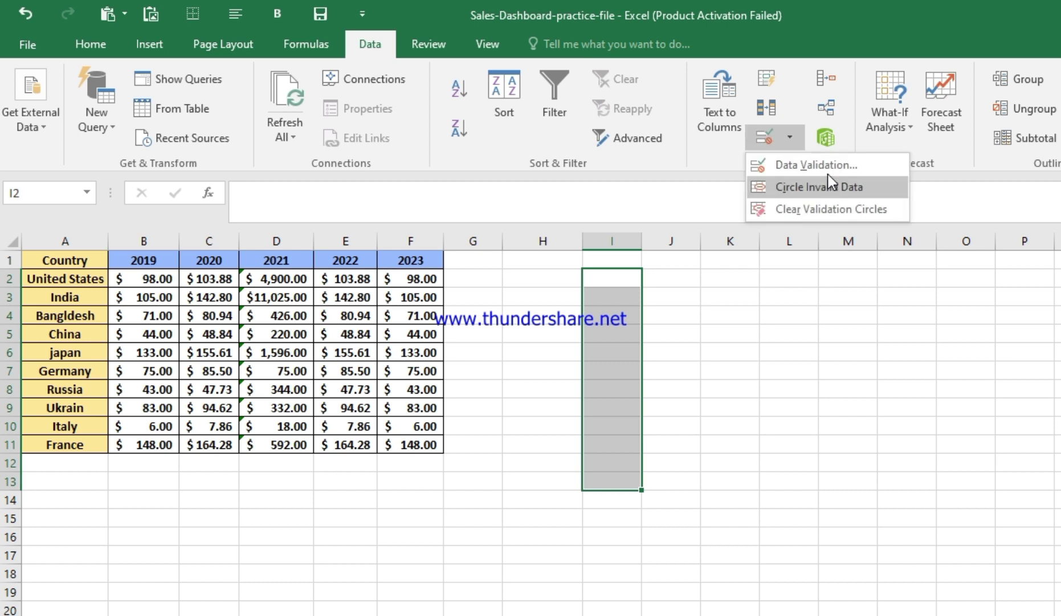
pyautogui.click(828, 170)
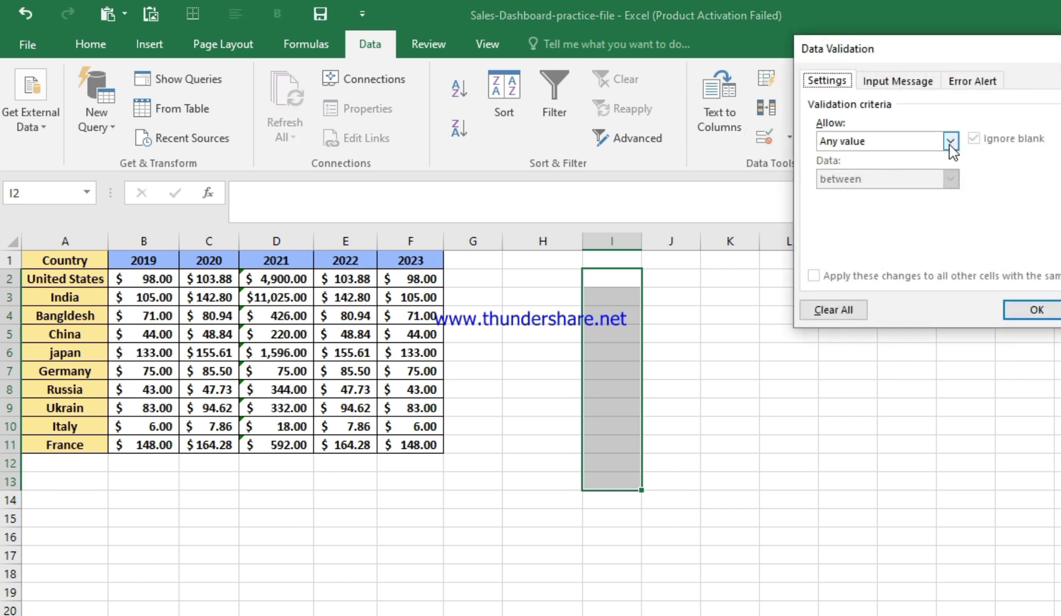
pyautogui.click(950, 142)
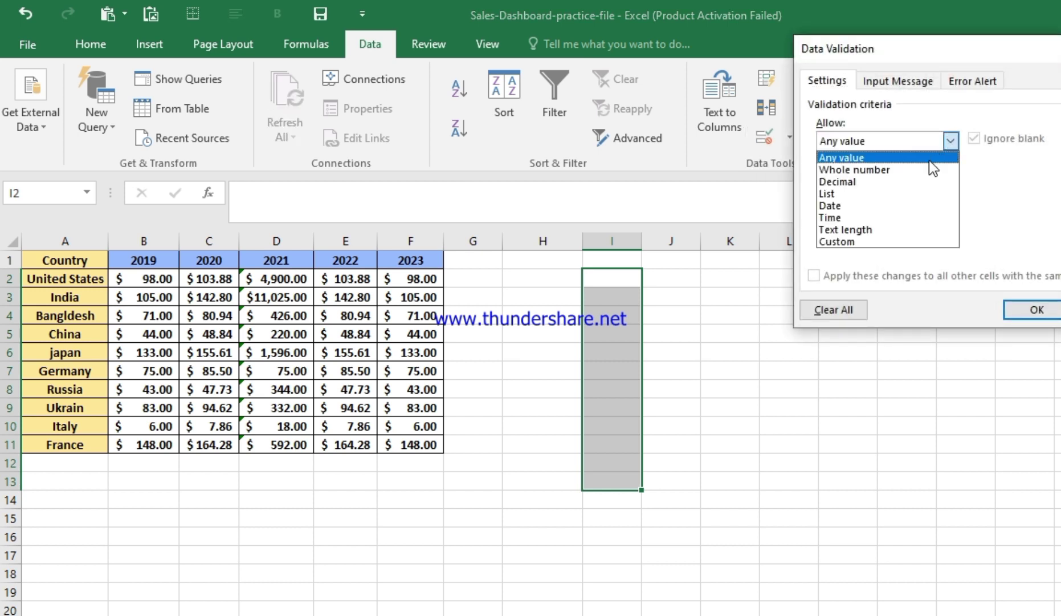
pyautogui.click(852, 195)
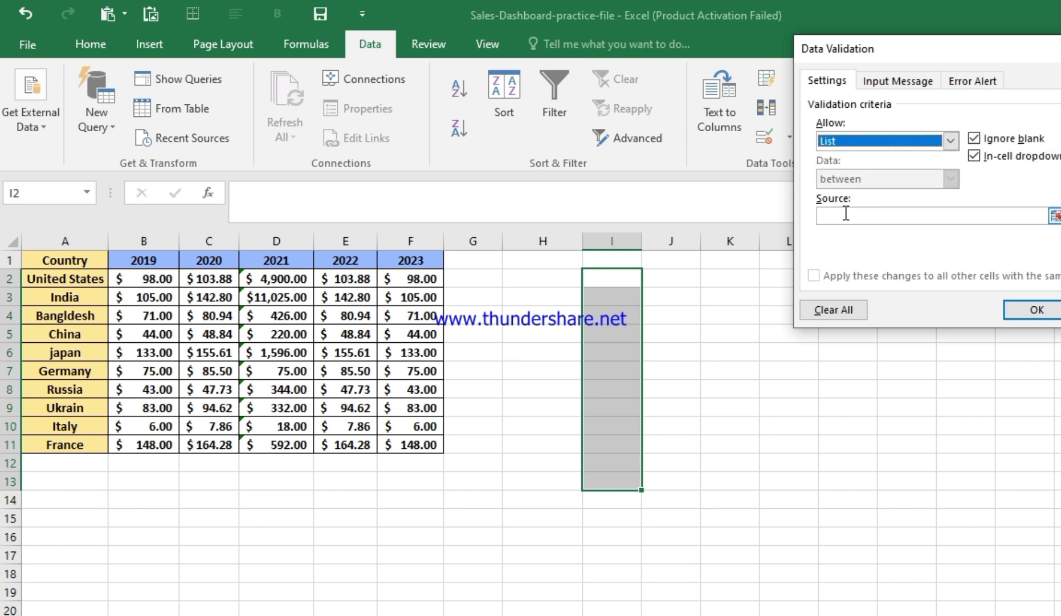
pyautogui.click(838, 216)
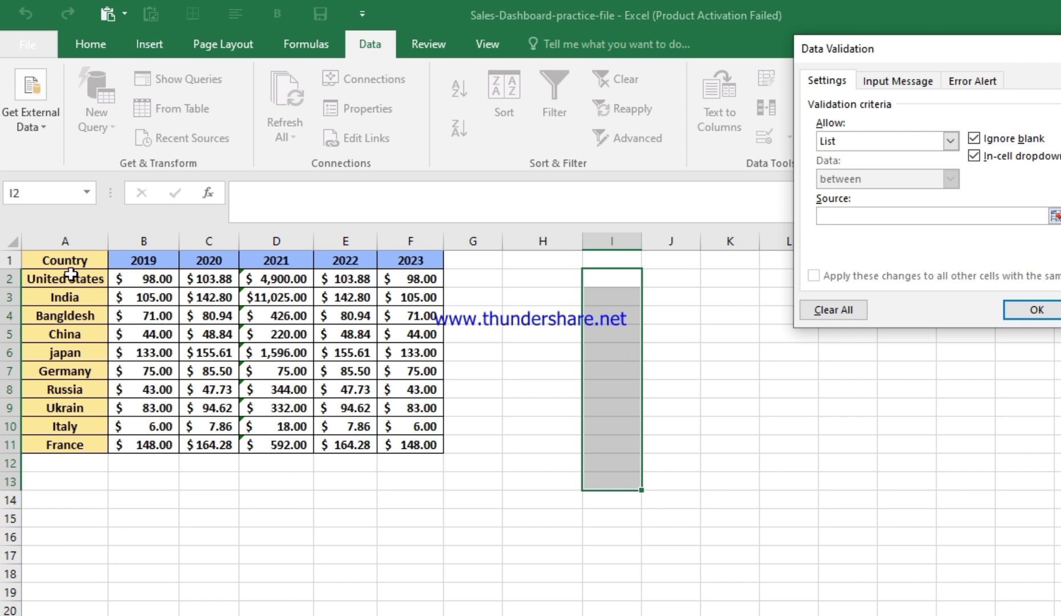
pyautogui.moveTo(71, 261); pyautogui.dragTo(68, 436)
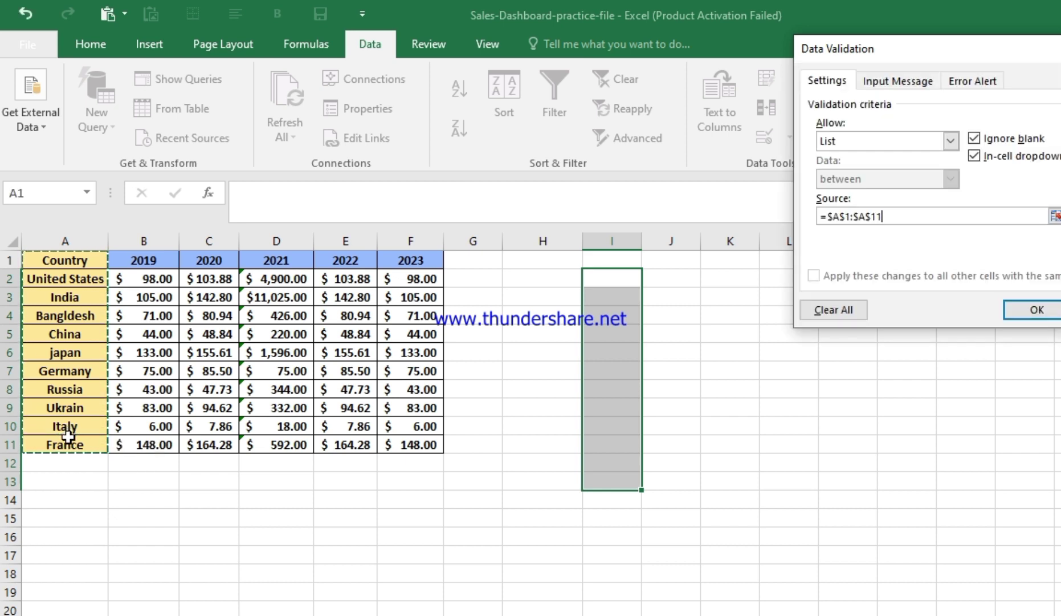
pyautogui.click(1032, 311)
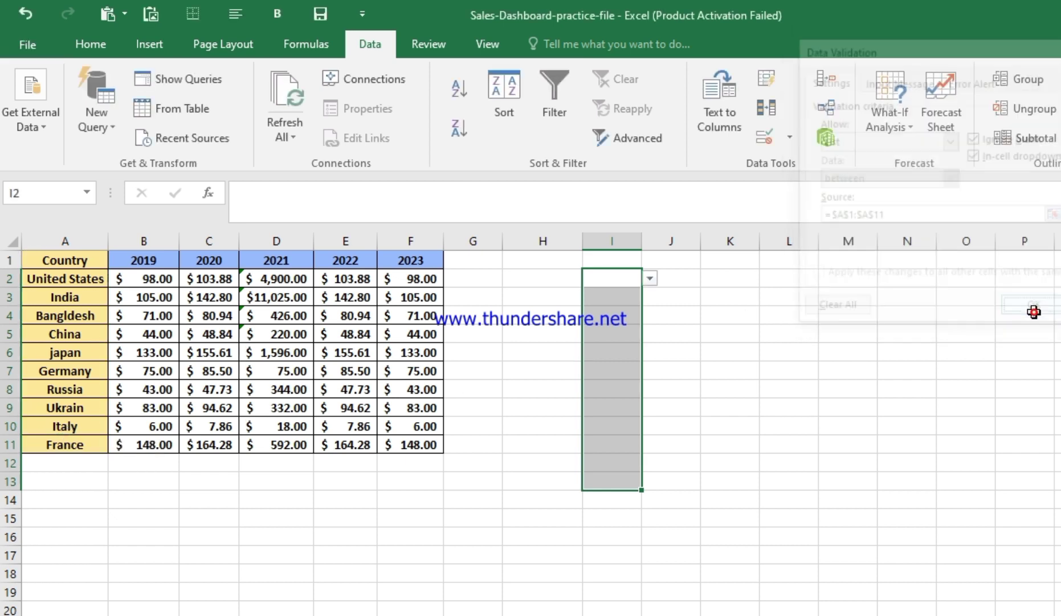
# Step: Begin a VLOOKUP formula in J2 with I2 as the lookup value and A1:F11 as the table array
pyautogui.click(684, 278)
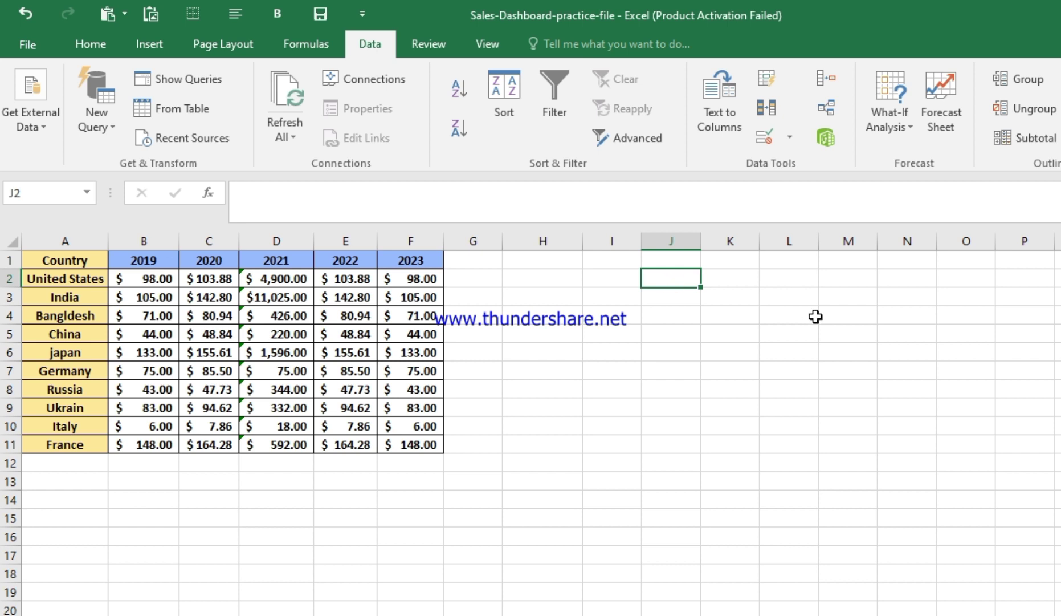
pyautogui.write('=v')
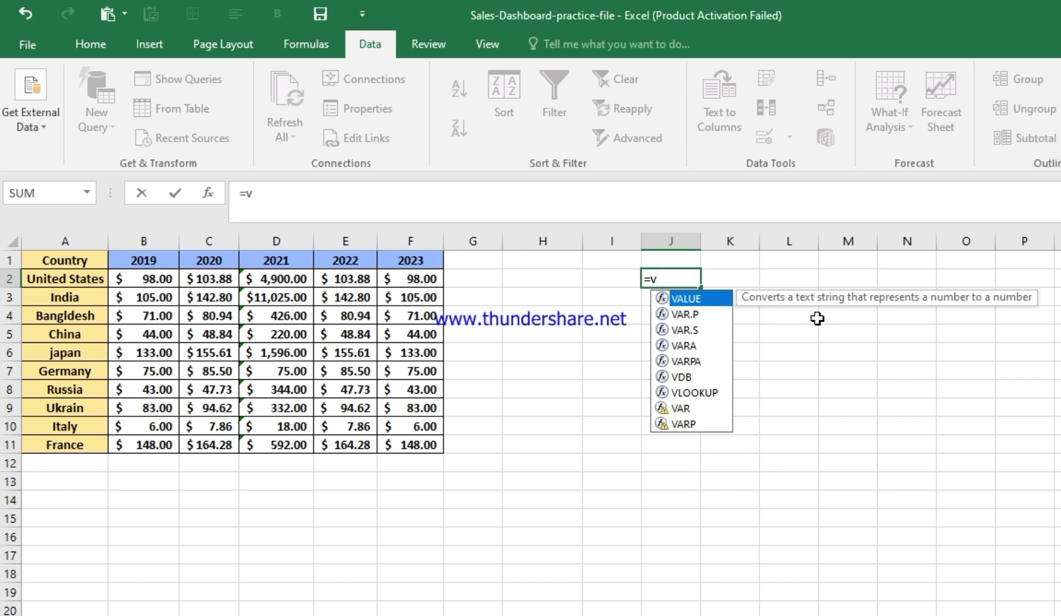
pyautogui.write('lookup')
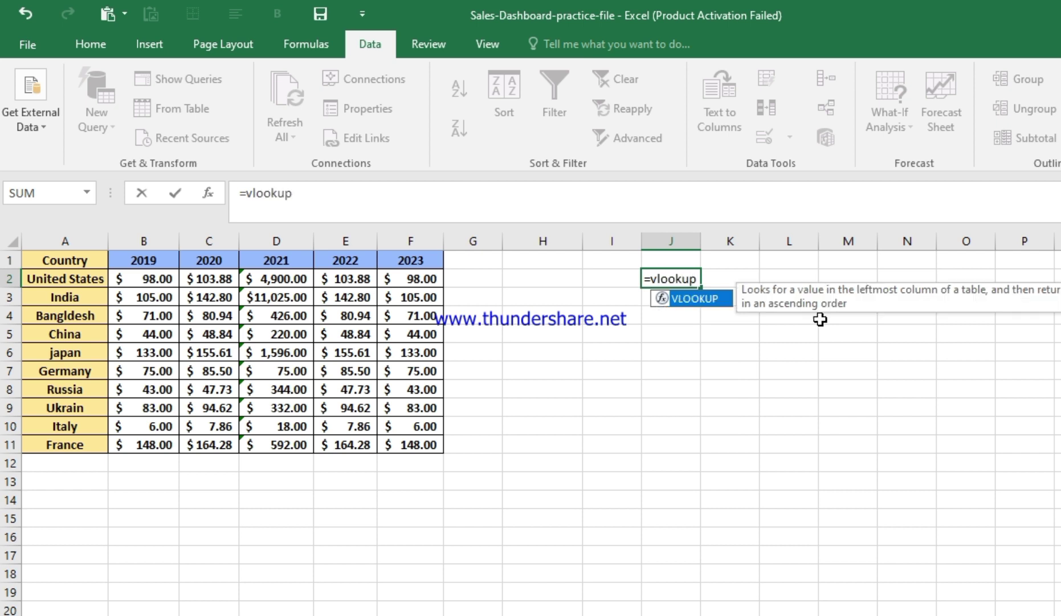
pyautogui.doubleClick(711, 296)
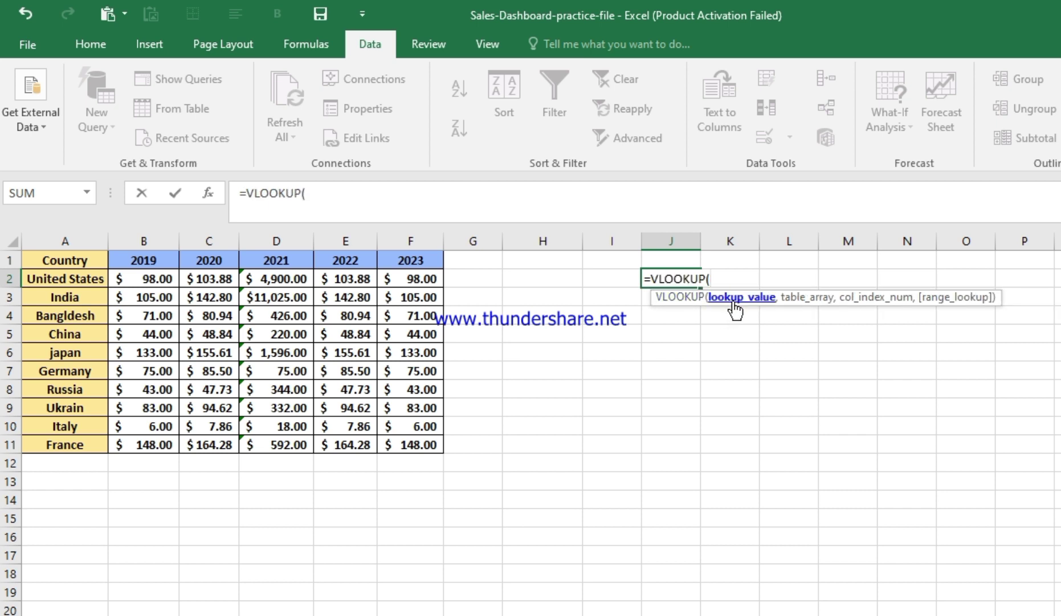
pyautogui.click(619, 280)
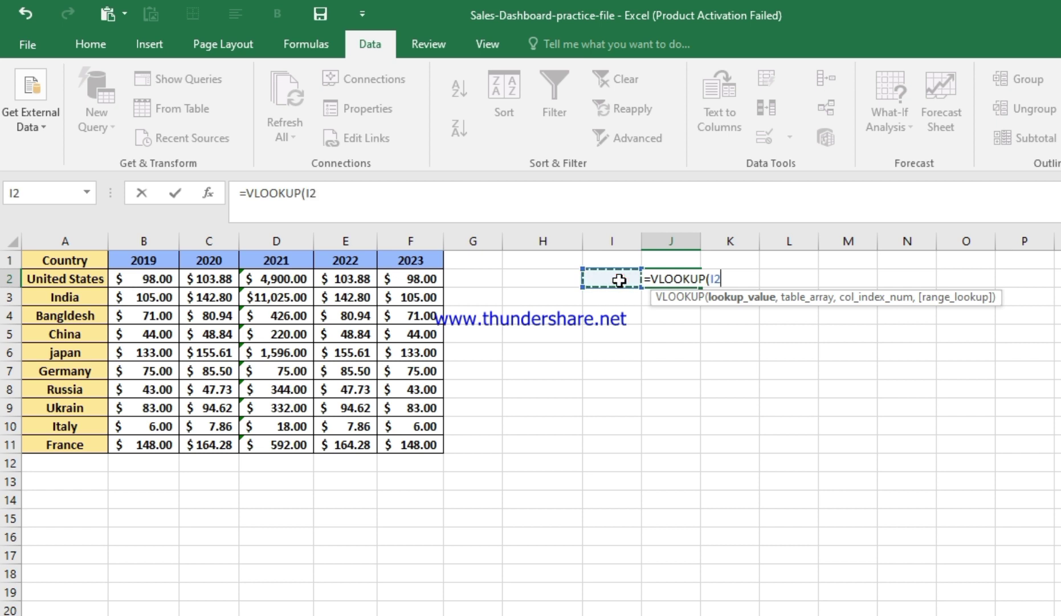
pyautogui.write(',')
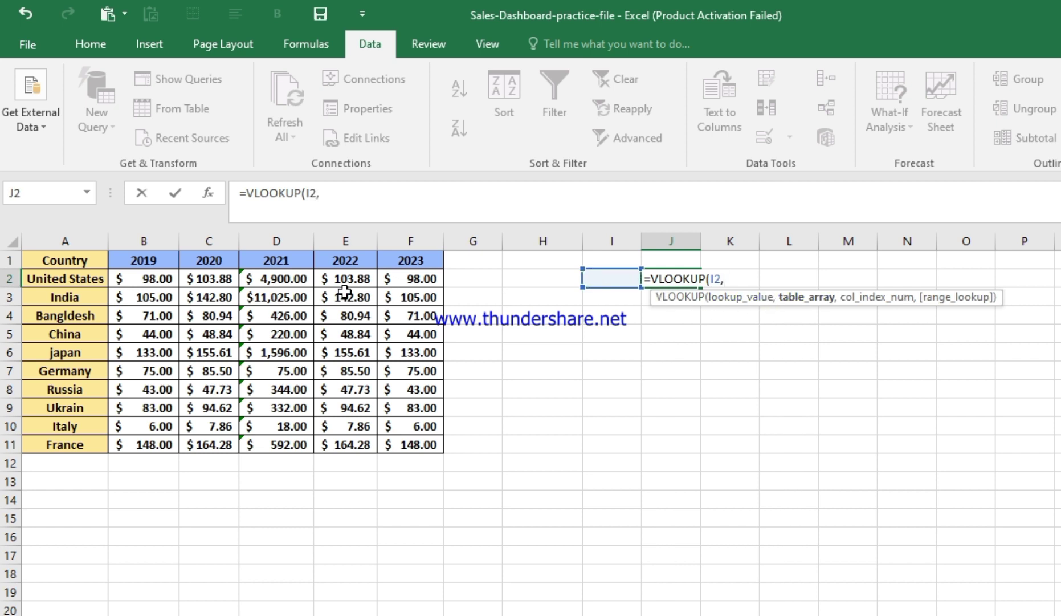
pyautogui.moveTo(56, 260); pyautogui.dragTo(405, 442)
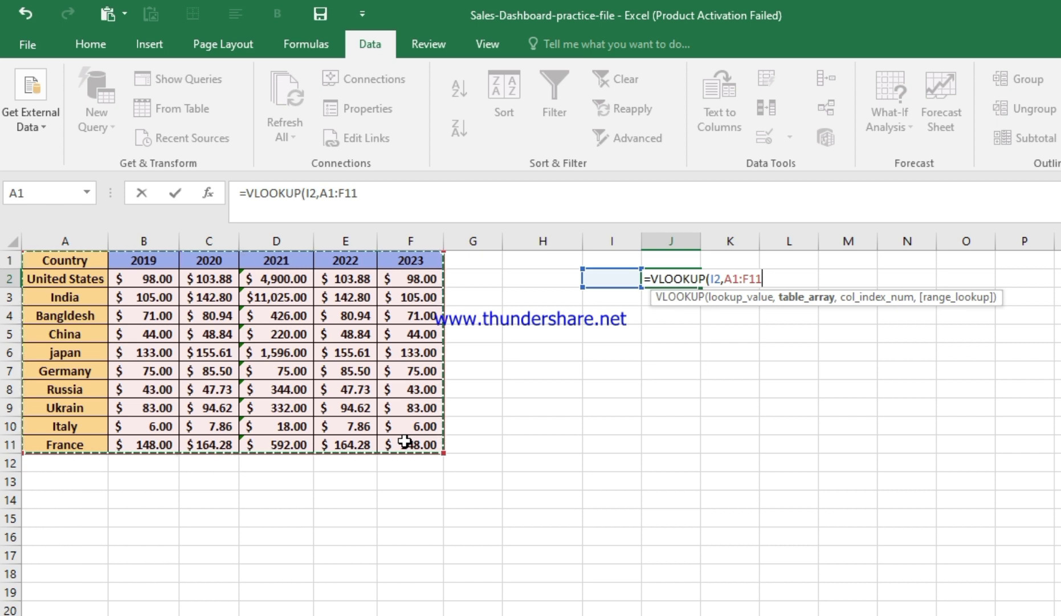
pyautogui.press('Return')
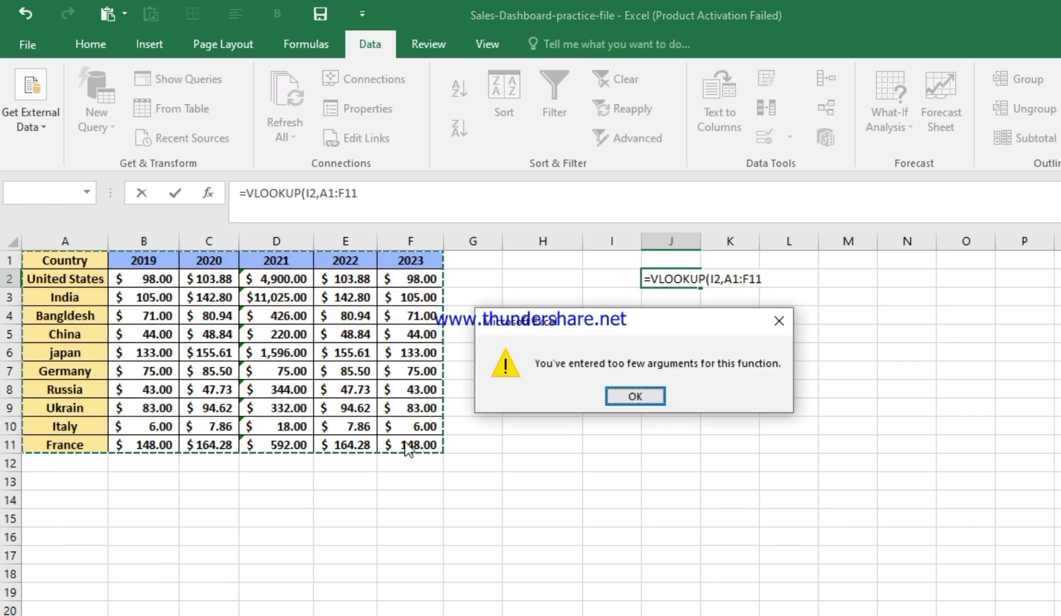
pyautogui.click(661, 396)
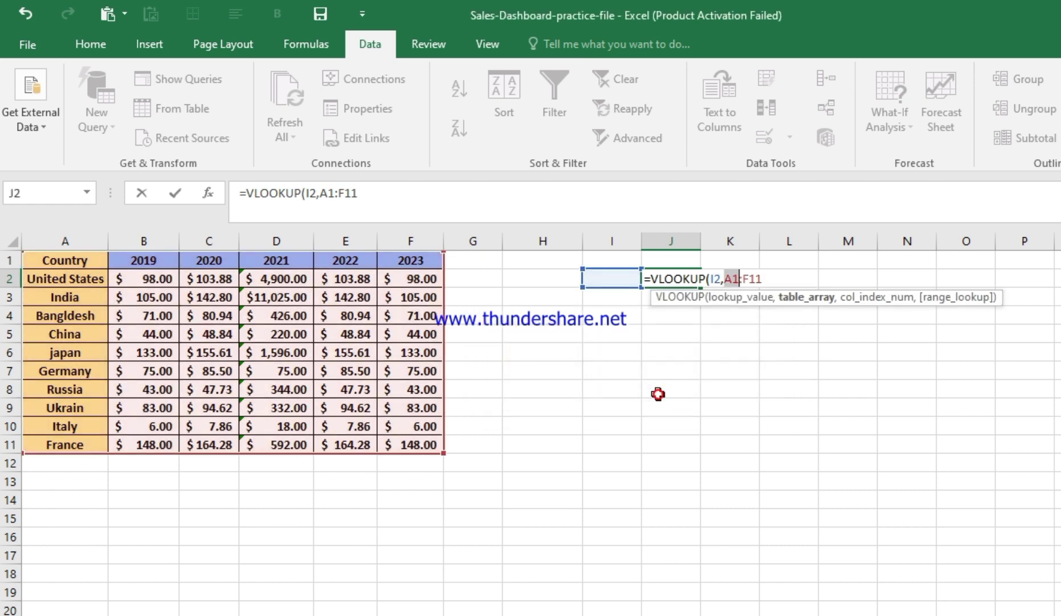
# Step: Complete the J2 formula with column index 2 and range lookup 0, giving =VLOOKUP(I2,A1:F11,2,0)
pyautogui.click(774, 277)
pyautogui.write(',2')
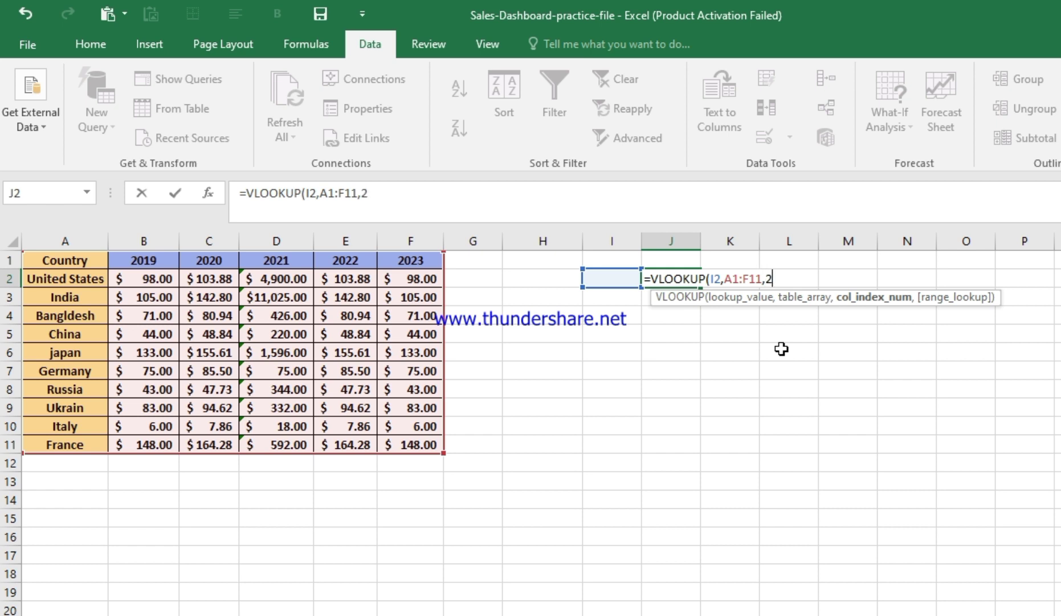
pyautogui.write(',')
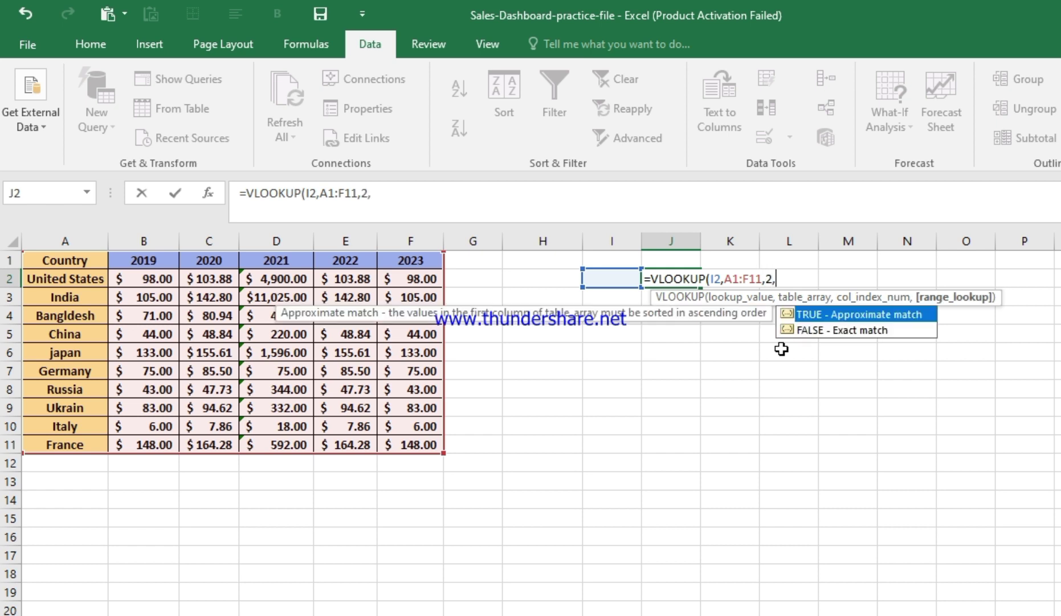
pyautogui.write('0)')
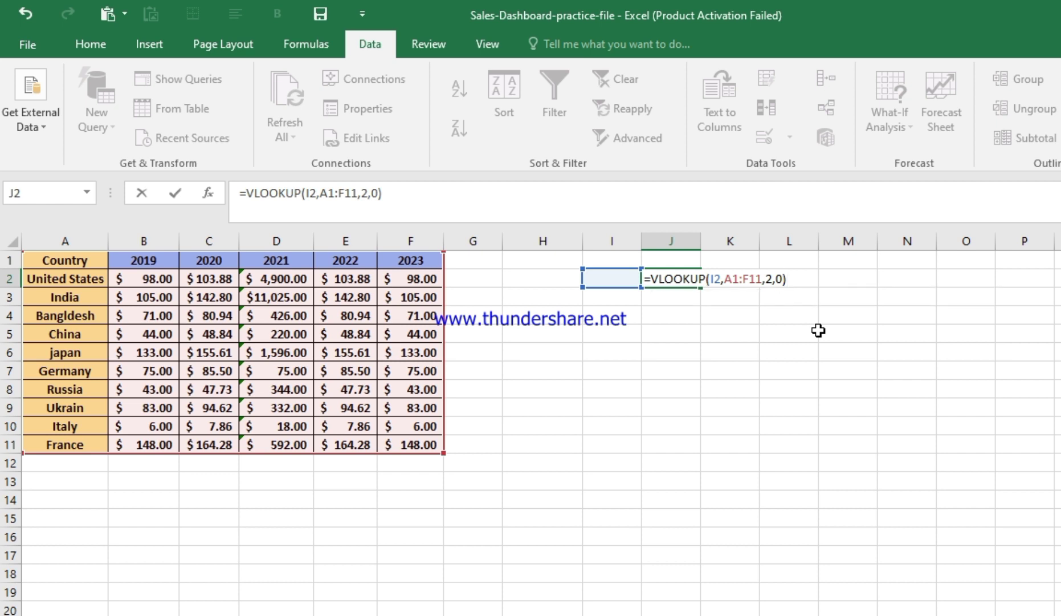
pyautogui.press('Return')
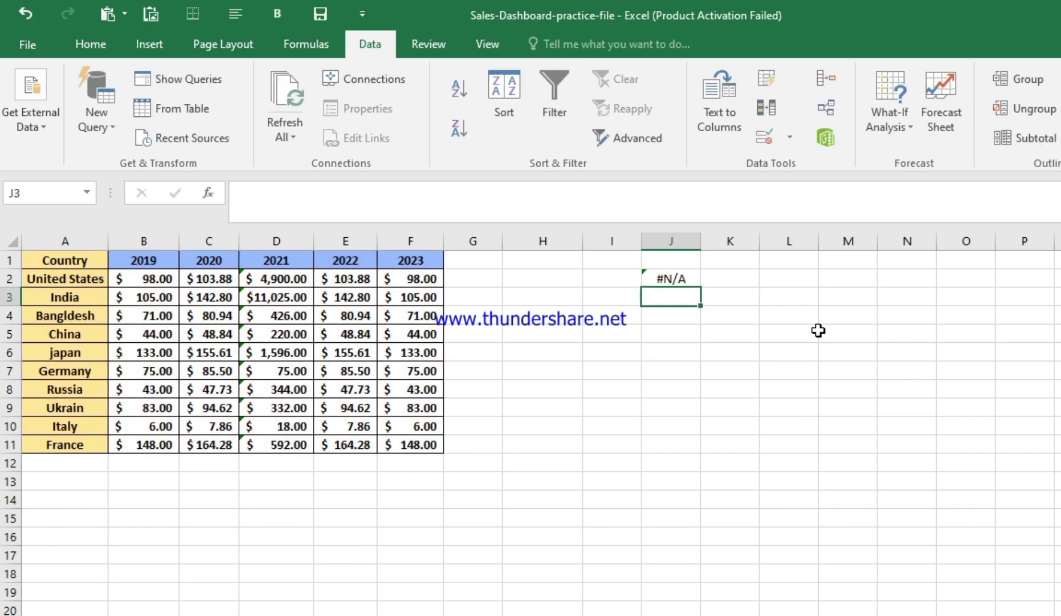
# Step: Choose Country from the list in I2 and fill the J2 formula across to N2
pyautogui.click(624, 280)
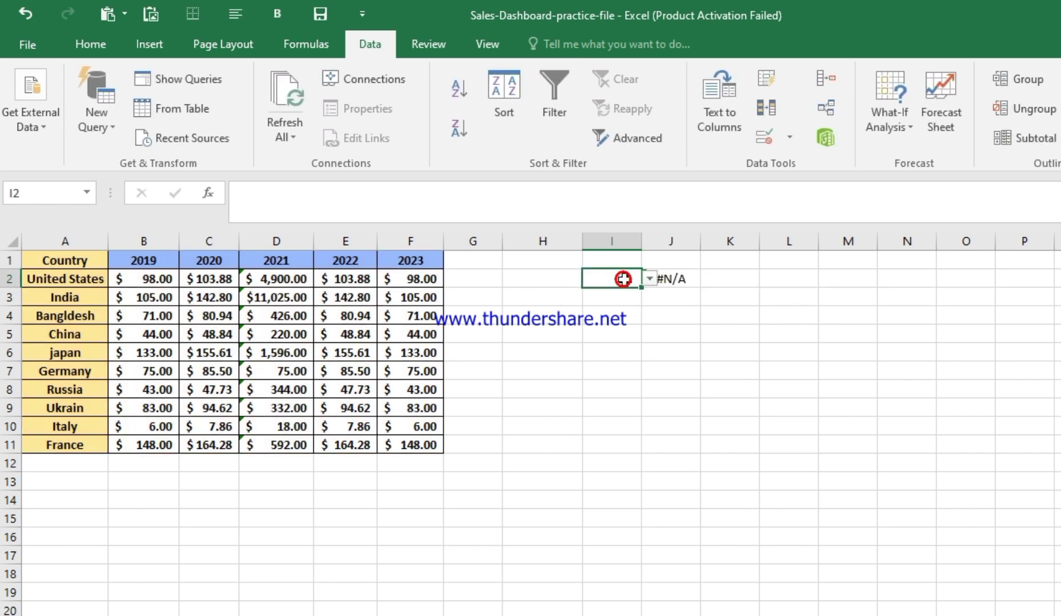
pyautogui.click(650, 279)
pyautogui.click(637, 290)
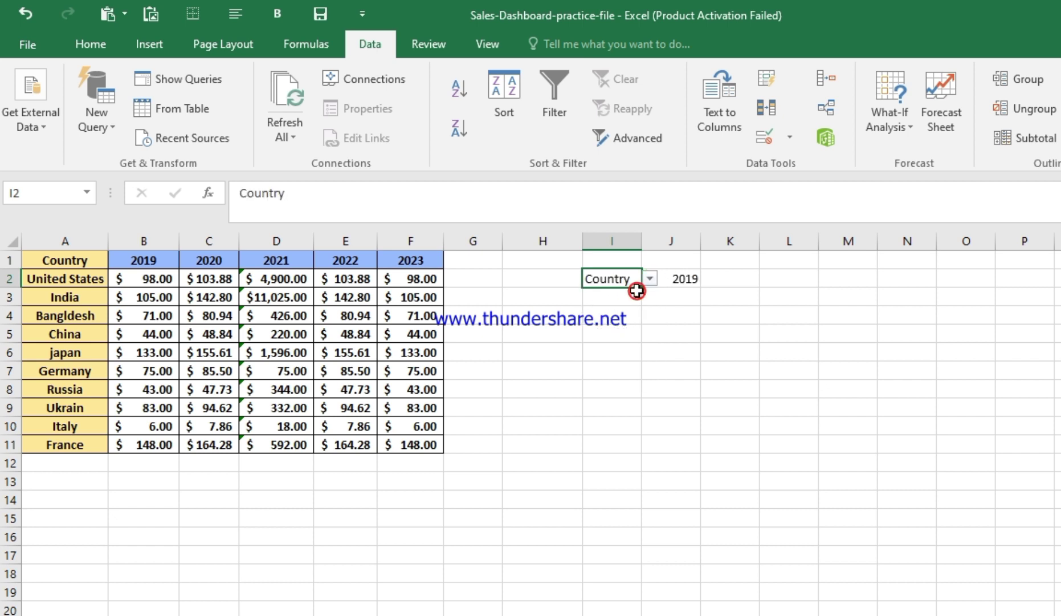
pyautogui.click(681, 280)
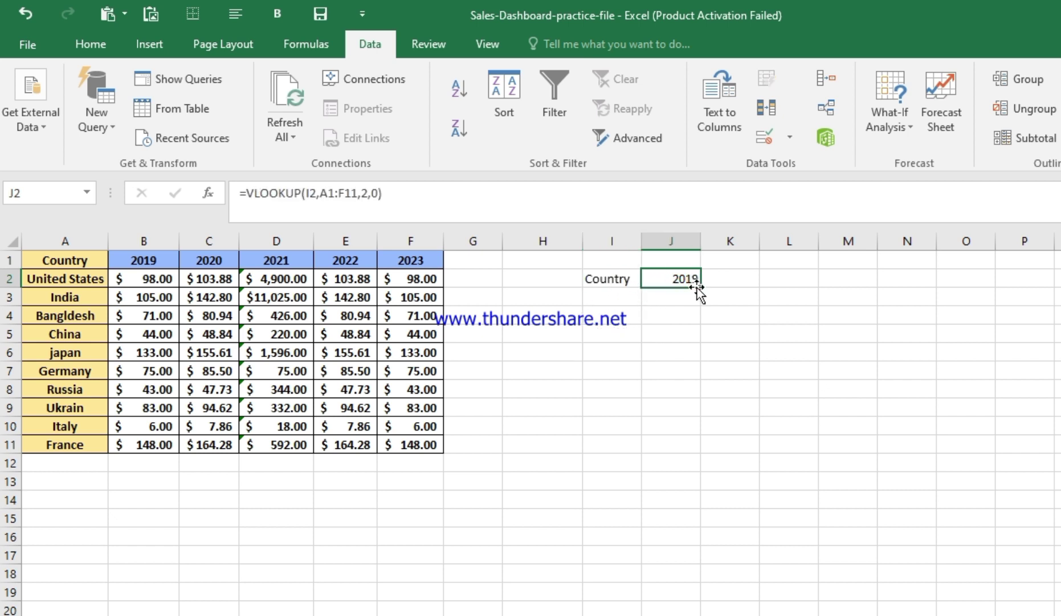
pyautogui.moveTo(701, 289); pyautogui.dragTo(923, 280)
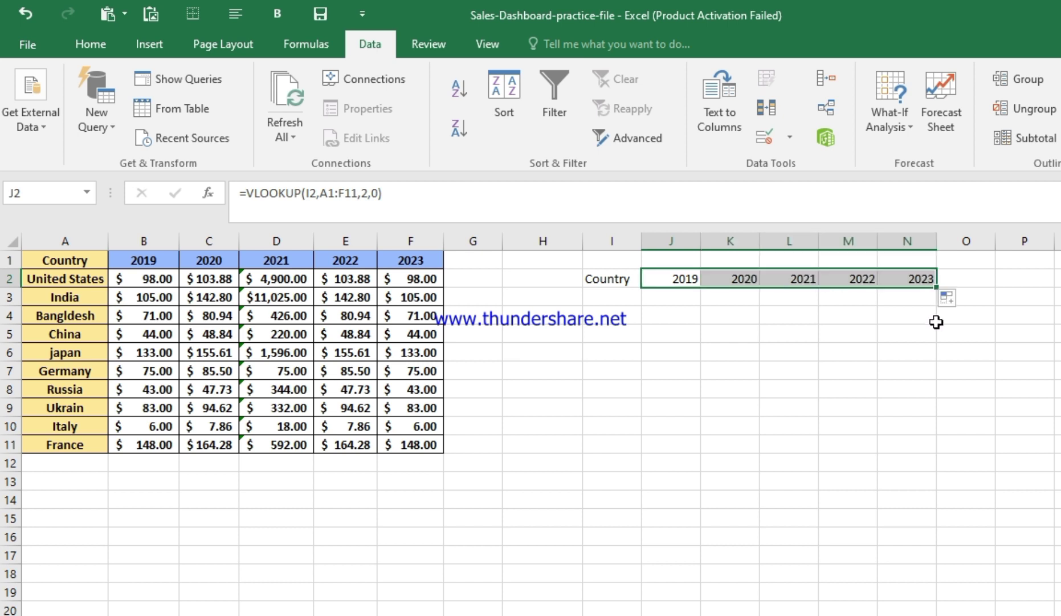
# Step: Choose United States from the validation list in cell I3
pyautogui.click(602, 300)
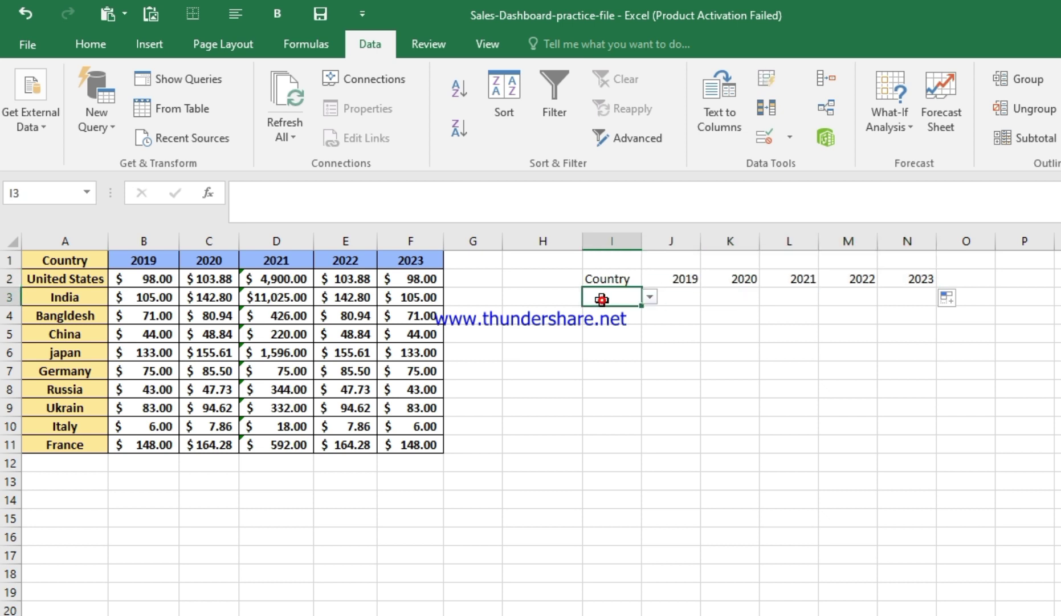
pyautogui.click(648, 297)
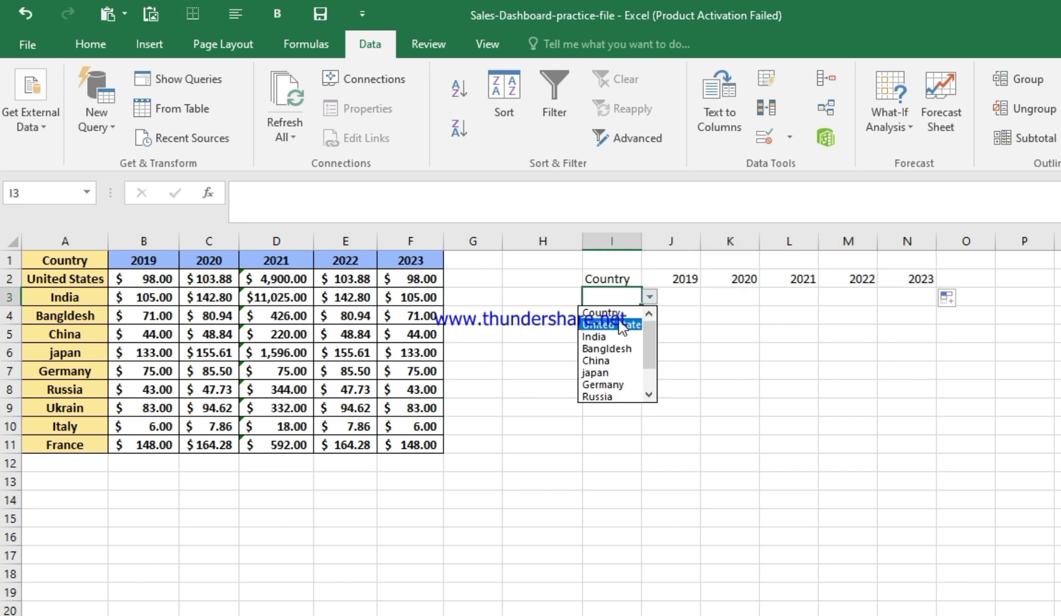
pyautogui.click(609, 311)
pyautogui.click(677, 300)
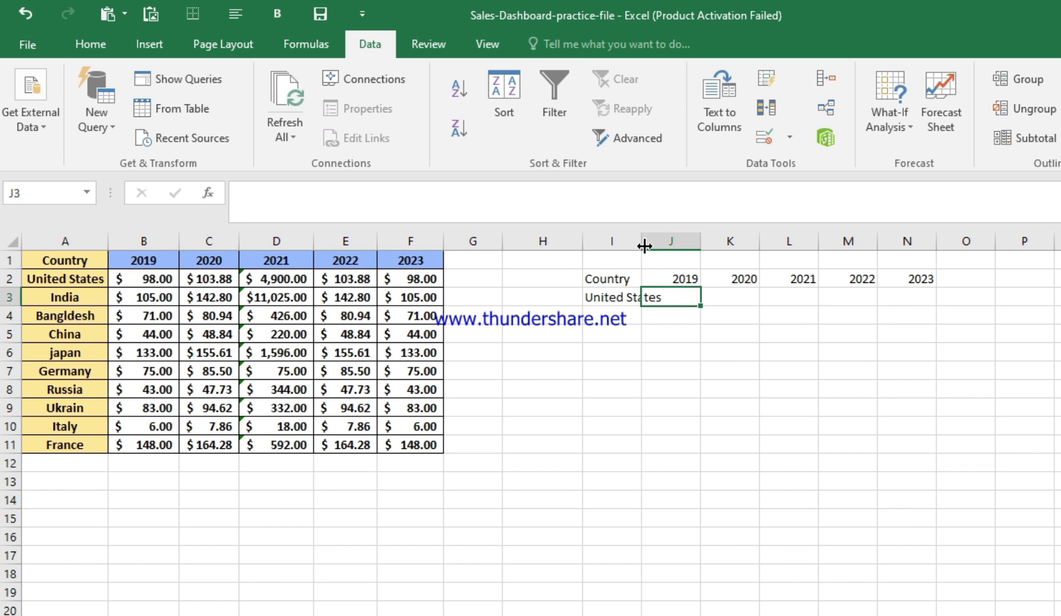
# Step: Widen columns I and J and narrow column H so the country name fits in column I
pyautogui.moveTo(644, 246); pyautogui.dragTo(653, 244)
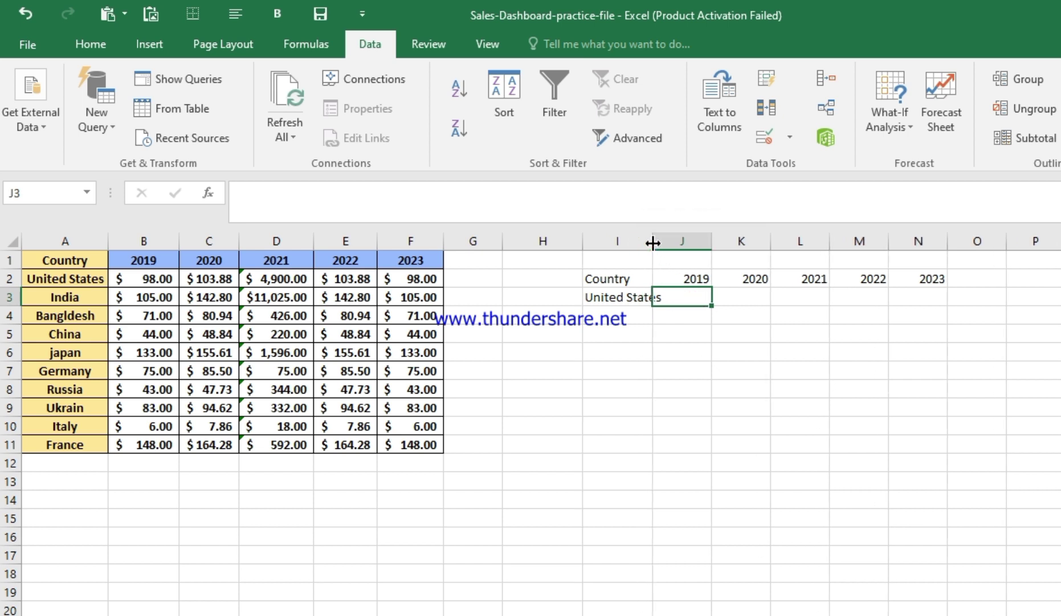
pyautogui.moveTo(582, 244); pyautogui.dragTo(558, 244)
pyautogui.click(681, 347)
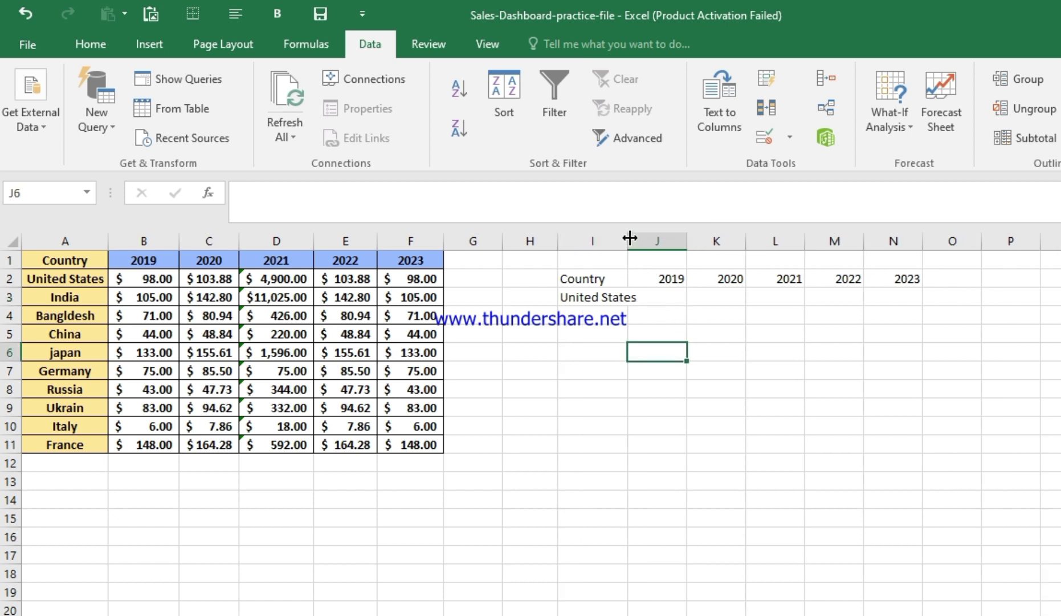
pyautogui.moveTo(630, 238); pyautogui.dragTo(721, 244)
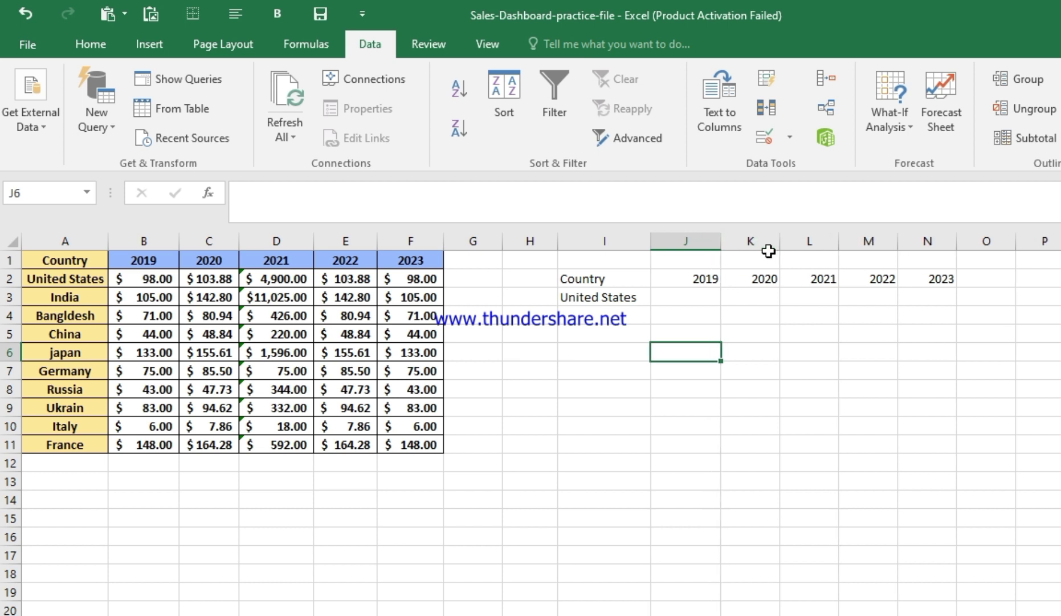
# Step: Fill the lookup formula from J2 over the range J2:N13
pyautogui.click(688, 295)
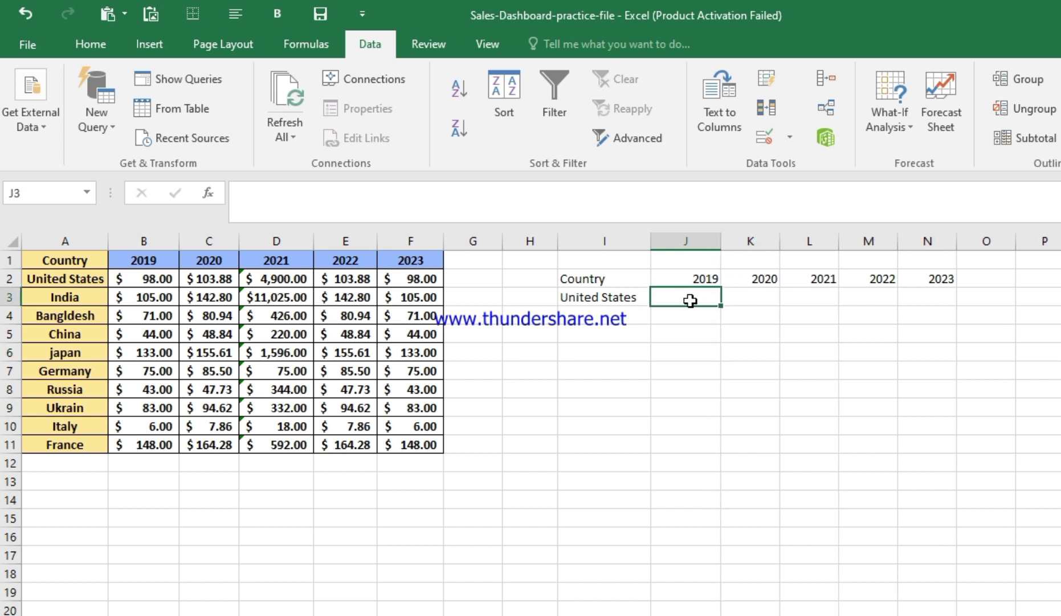
pyautogui.click(616, 302)
pyautogui.click(680, 295)
pyautogui.click(685, 279)
pyautogui.moveTo(719, 288)
pyautogui.mouseDown()
pyautogui.moveTo(955, 291)
pyautogui.moveTo(941, 491)
pyautogui.mouseUp()
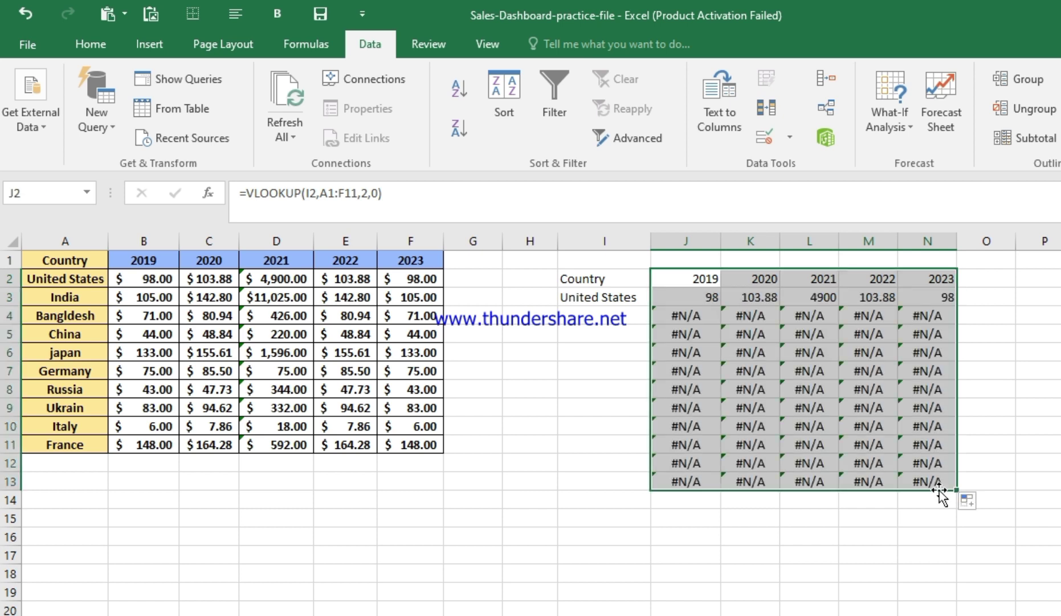
# Step: Choose India in cell I4 and Bangldesh in cell I5 from their validation lists
pyautogui.click(621, 318)
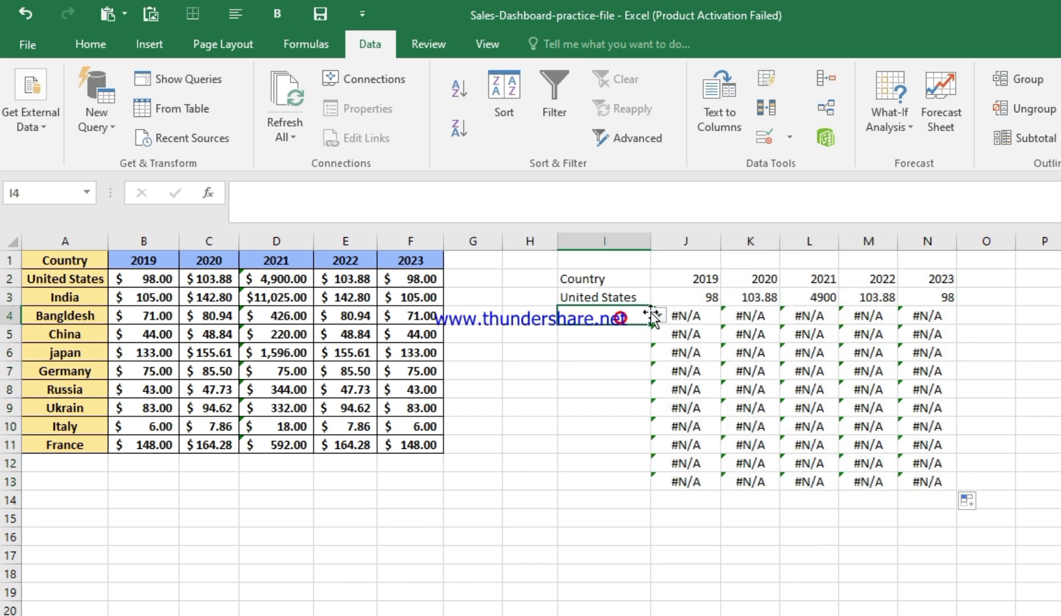
pyautogui.click(658, 316)
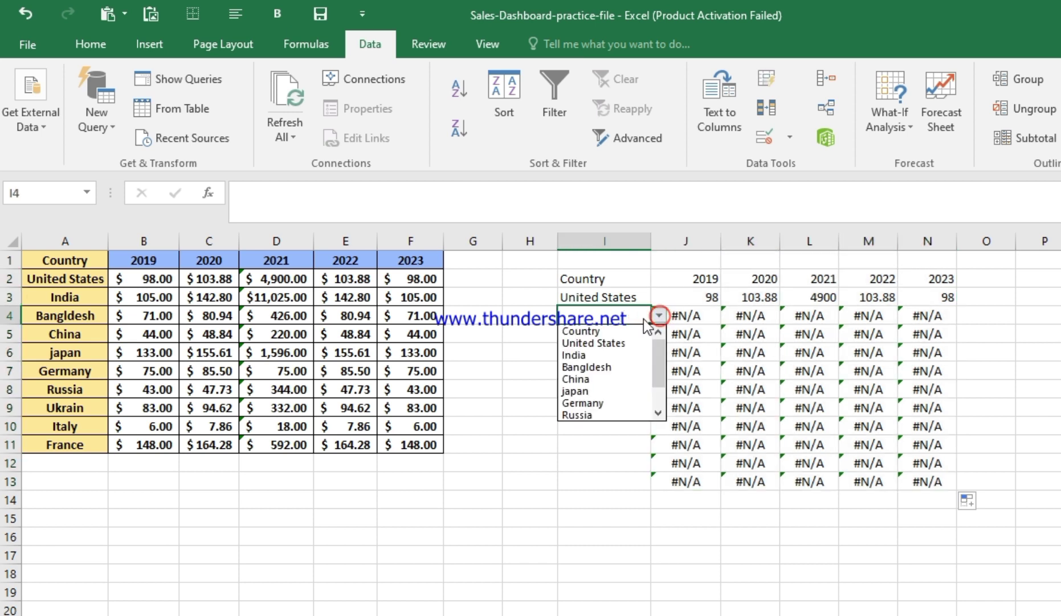
pyautogui.click(593, 354)
pyautogui.click(608, 335)
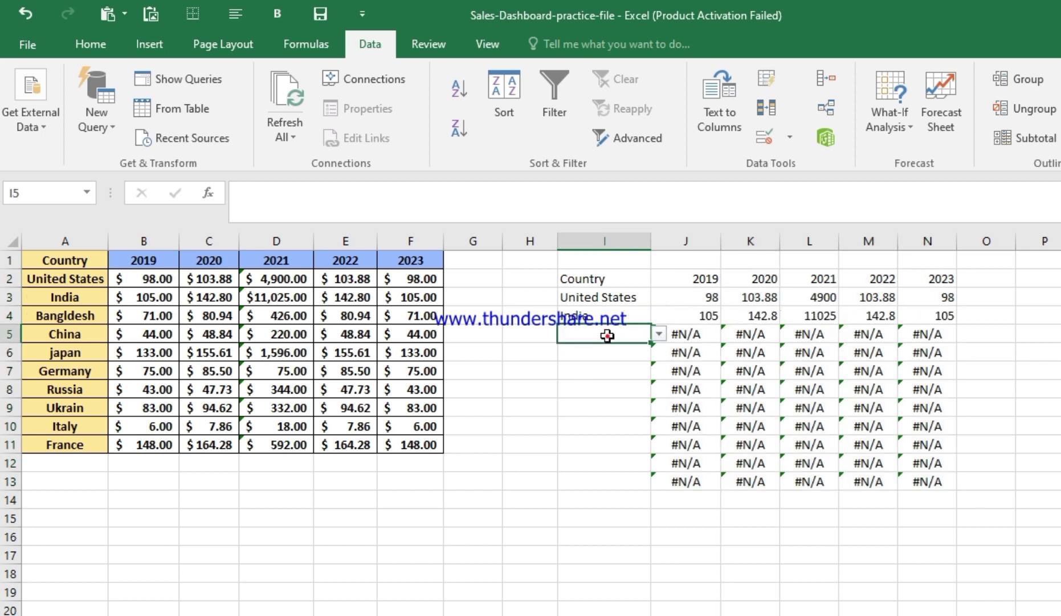
pyautogui.click(657, 334)
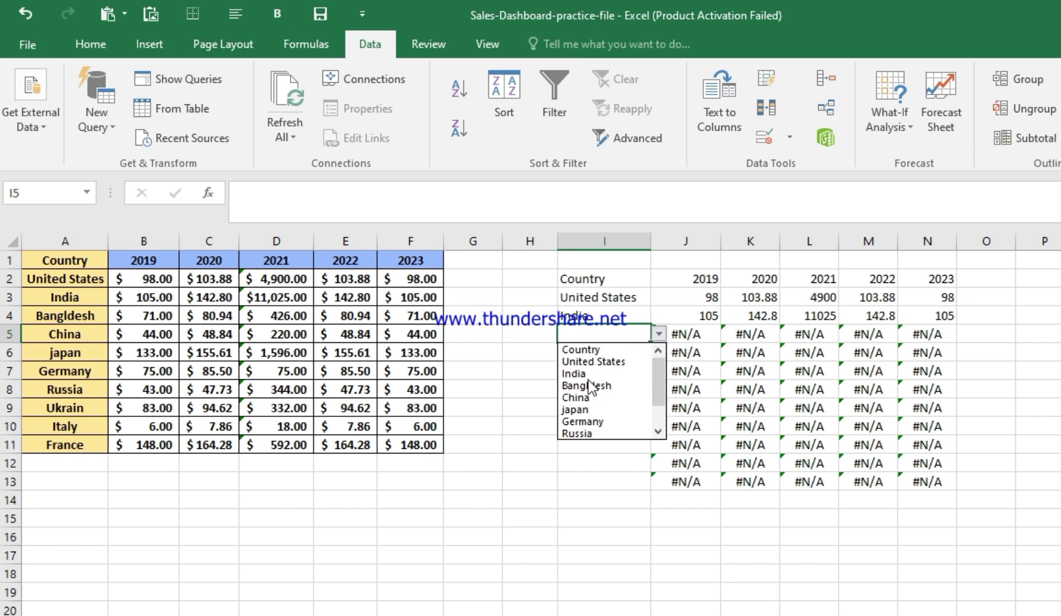
pyautogui.click(587, 379)
# Step: Choose China in cell I6 and japan in cell I7 from their validation lists
pyautogui.click(587, 355)
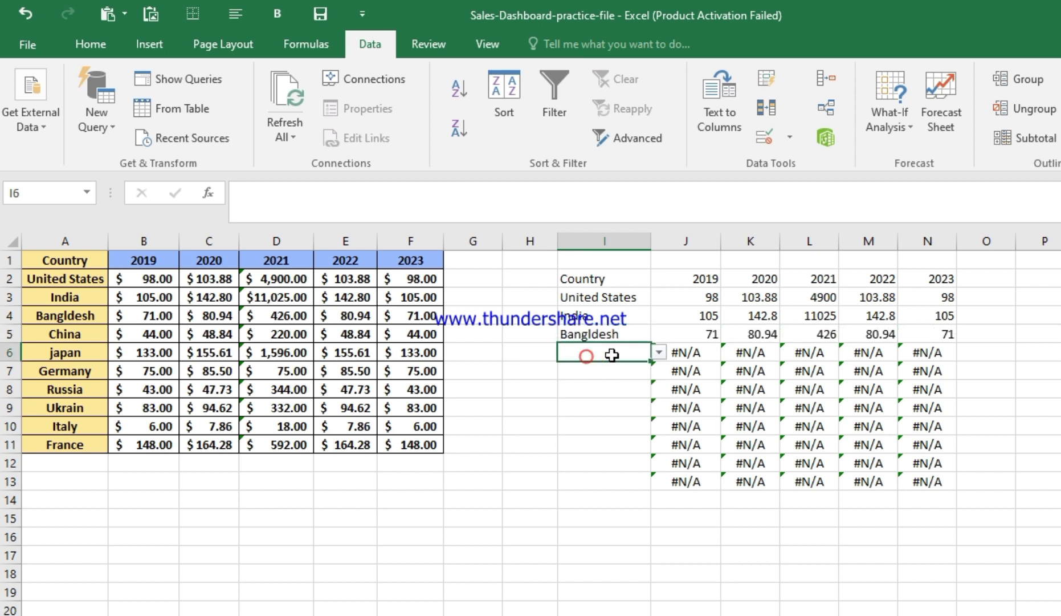
pyautogui.click(659, 354)
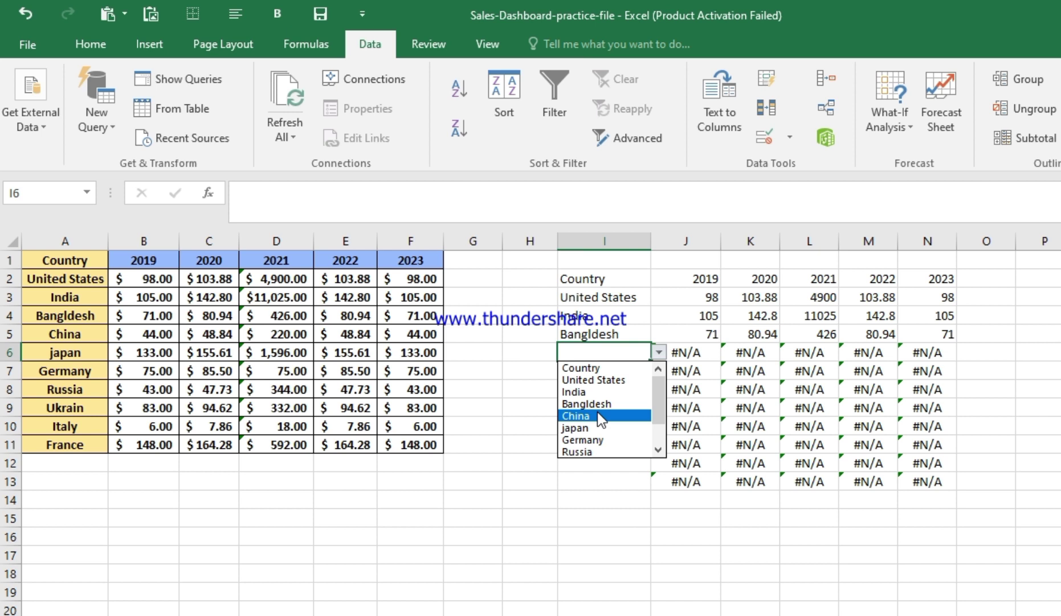
pyautogui.click(597, 415)
pyautogui.click(610, 374)
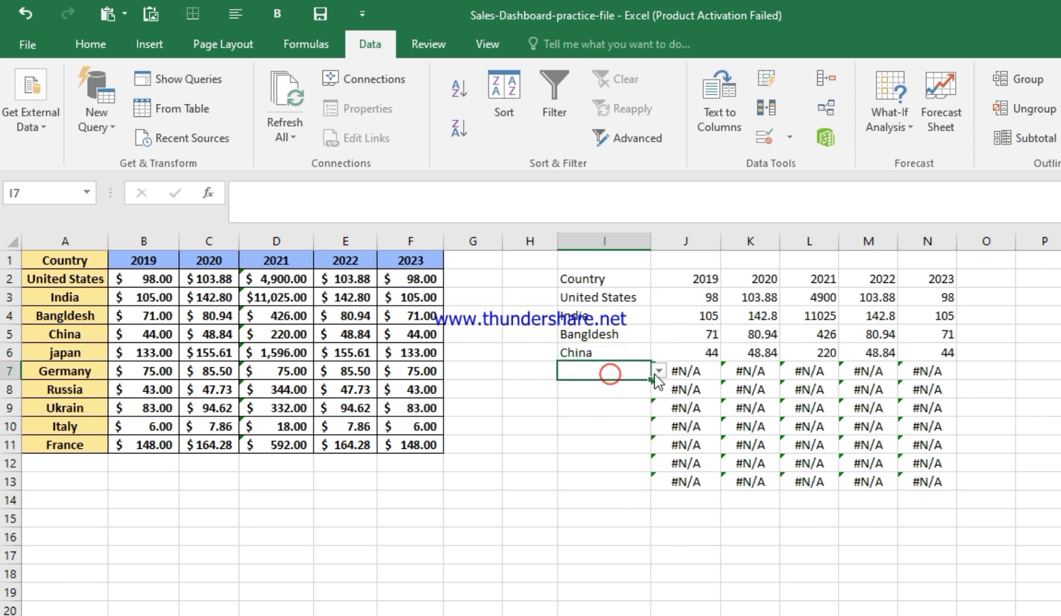
pyautogui.click(659, 371)
pyautogui.click(580, 443)
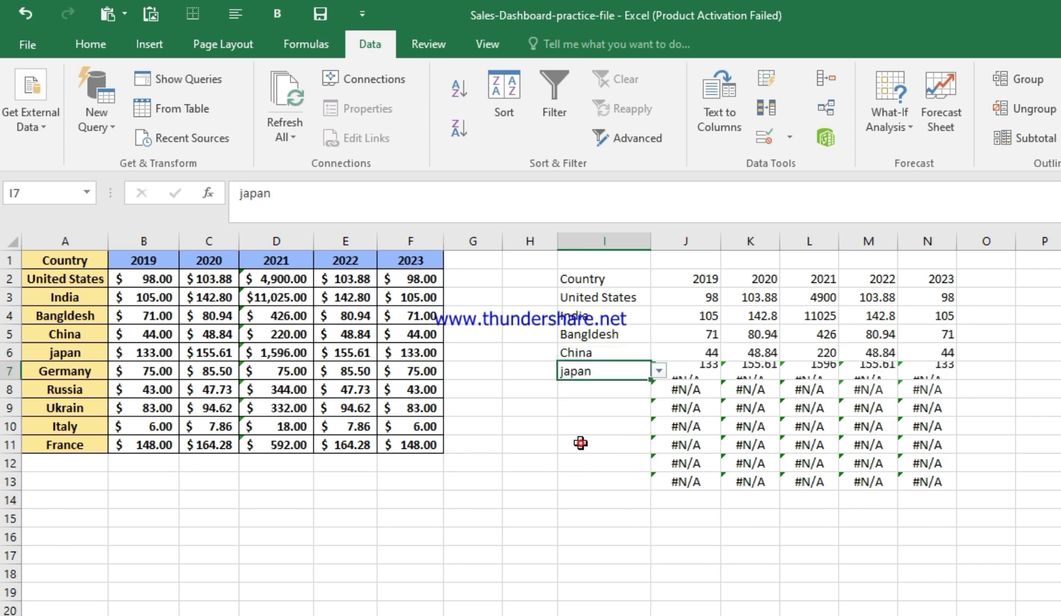
# Step: Choose Germany in cell I8 and Russia in cell I9 from their validation lists
pyautogui.click(600, 390)
pyautogui.click(658, 389)
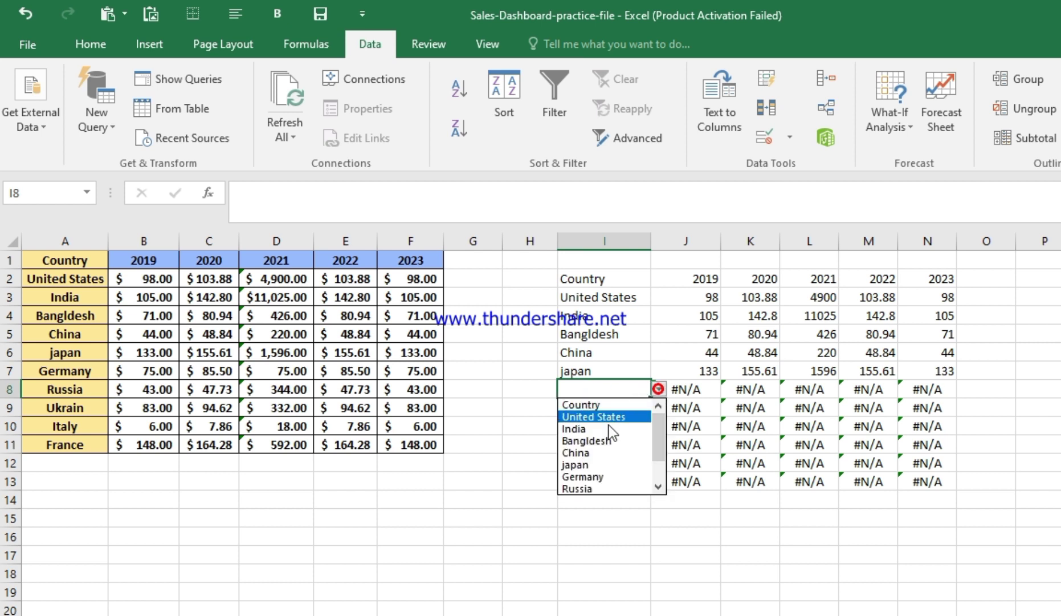
pyautogui.click(584, 476)
pyautogui.click(588, 413)
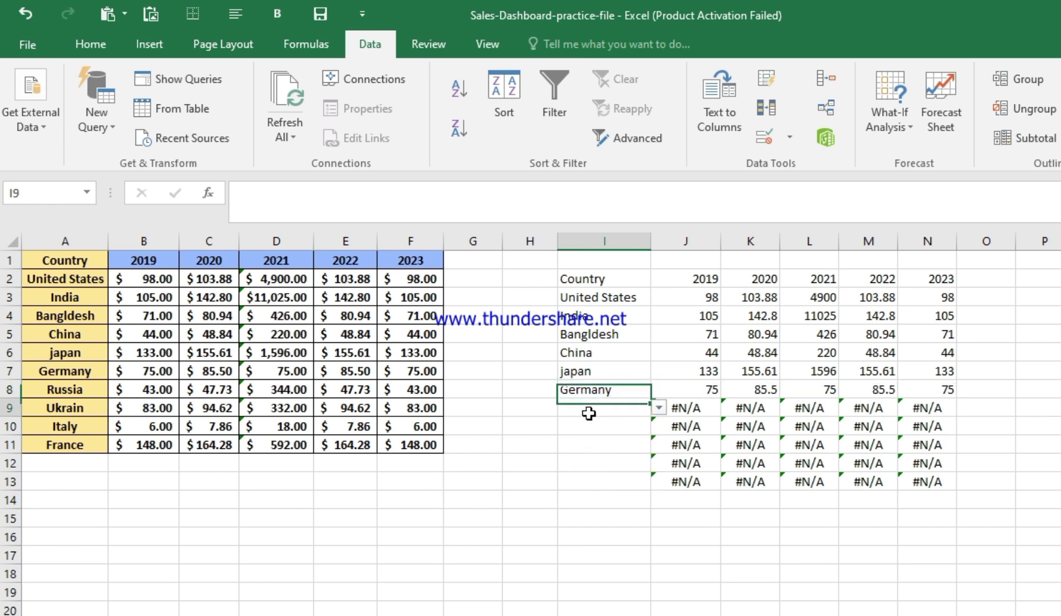
pyautogui.click(658, 407)
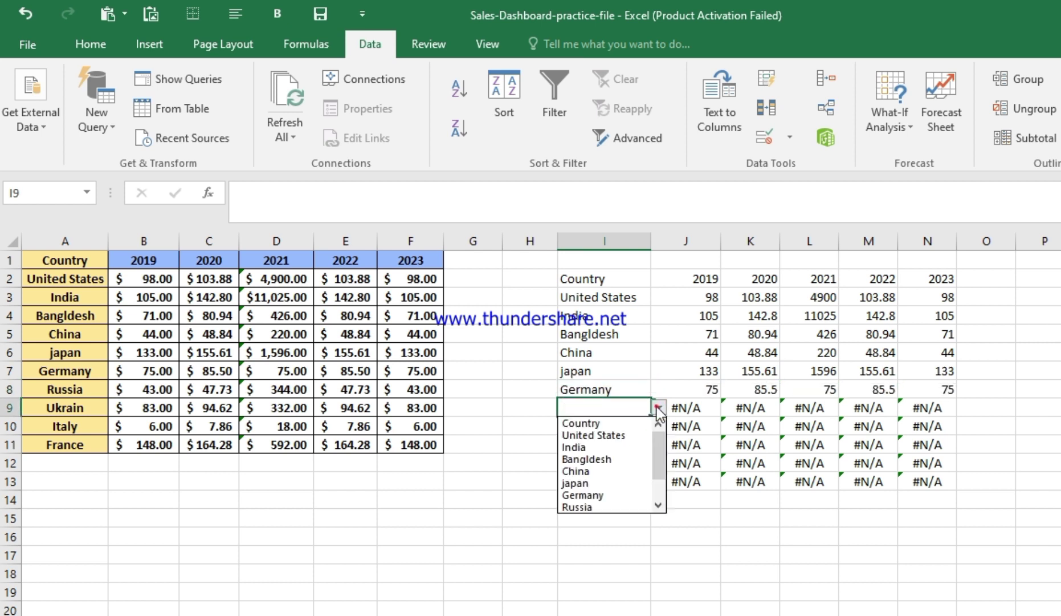
pyautogui.click(585, 503)
# Step: Choose Ukrain in cell I10 and Italy in cell I11 from their validation lists
pyautogui.click(587, 429)
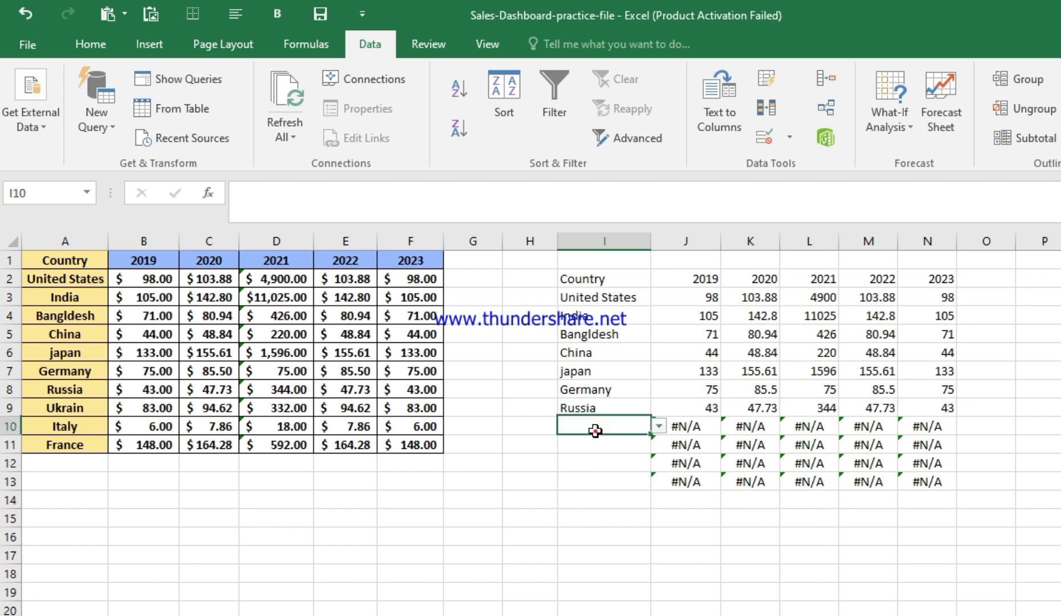
pyautogui.click(659, 428)
pyautogui.click(658, 484)
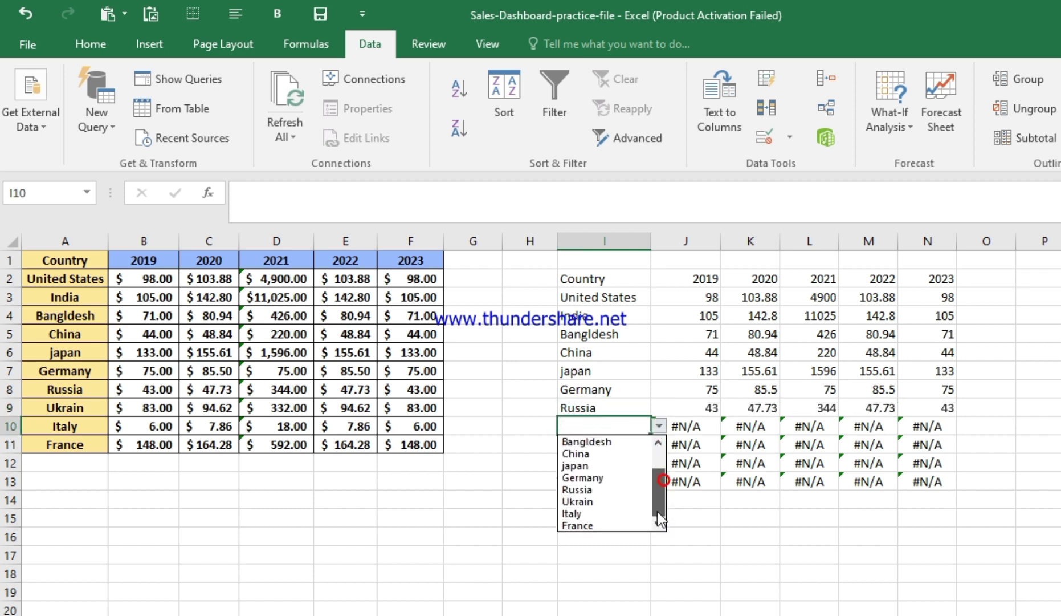
pyautogui.click(607, 504)
pyautogui.click(584, 442)
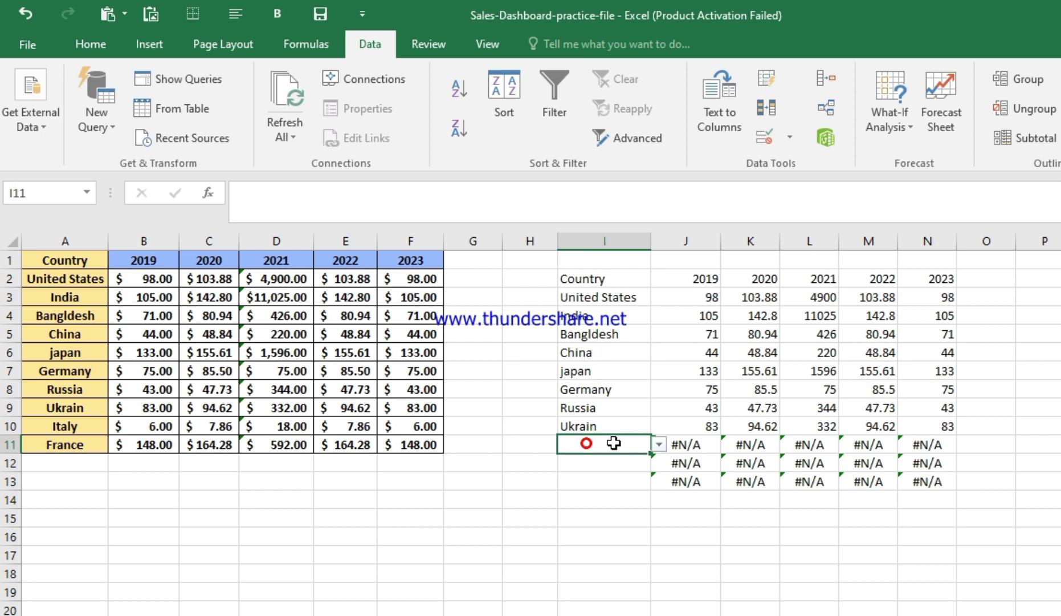
pyautogui.click(660, 446)
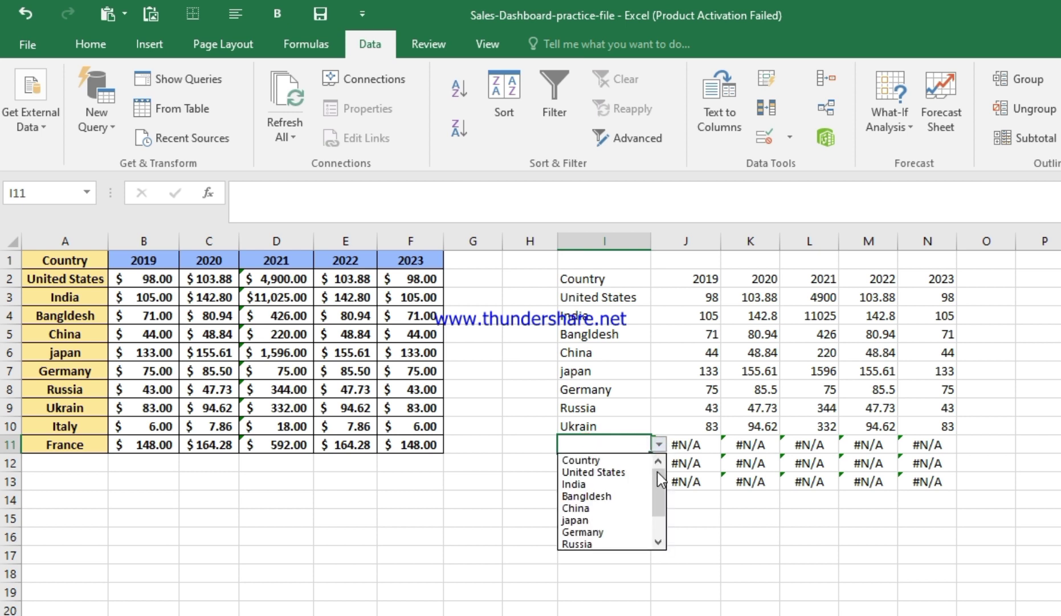
pyautogui.moveTo(658, 472); pyautogui.dragTo(664, 507)
pyautogui.click(579, 532)
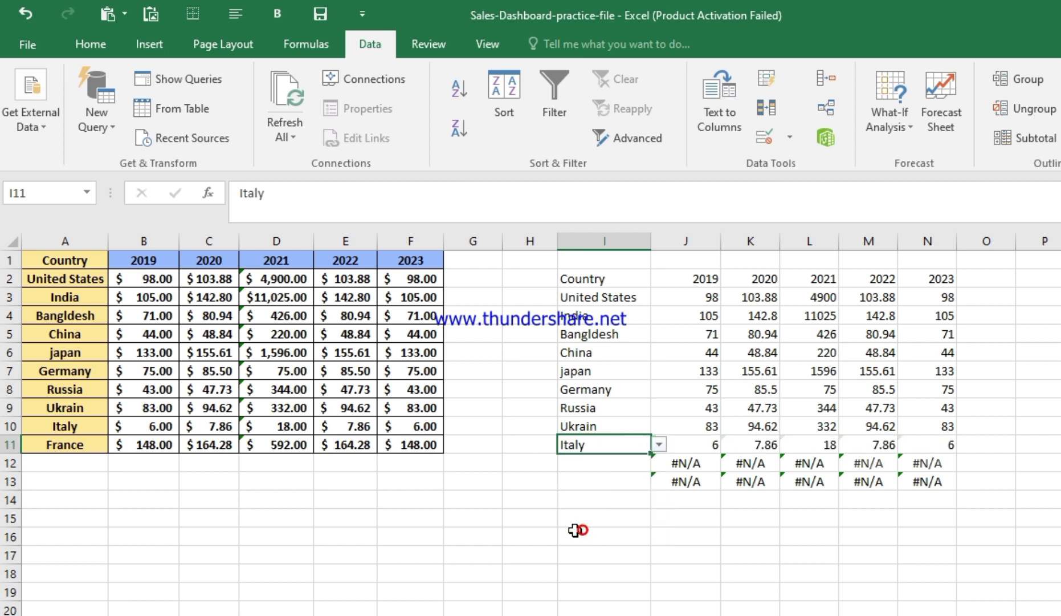
# Step: Choose France from the validation list in cell I12
pyautogui.click(611, 466)
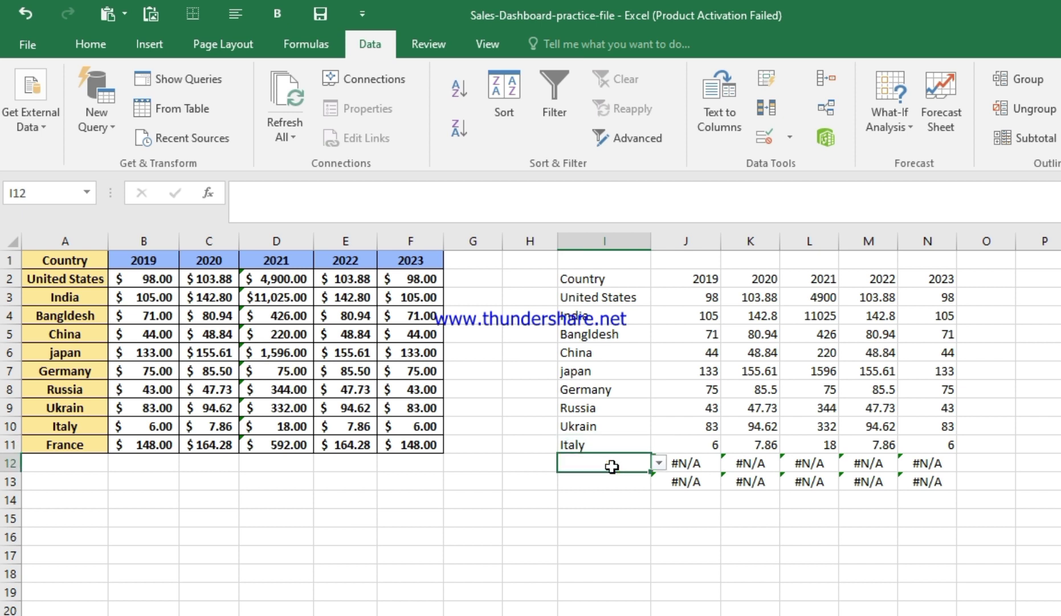
pyautogui.click(660, 463)
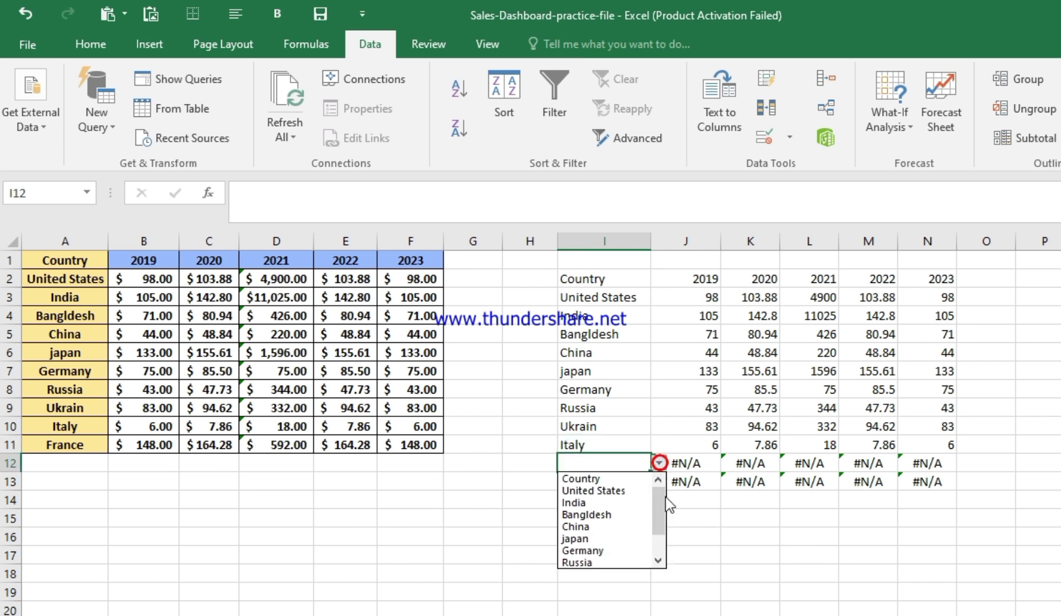
pyautogui.moveTo(665, 531); pyautogui.dragTo(665, 550)
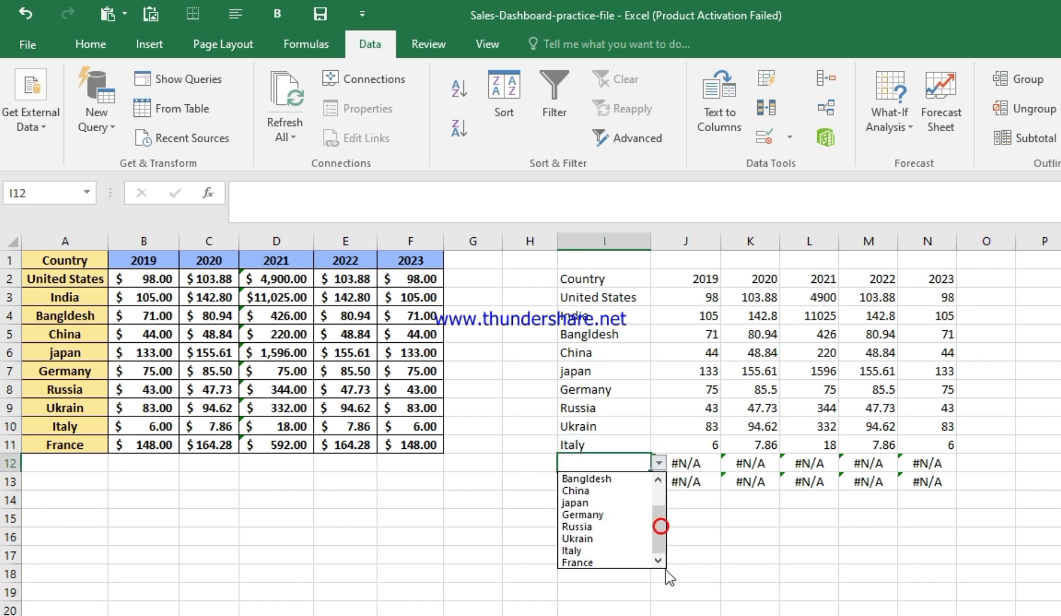
pyautogui.click(587, 563)
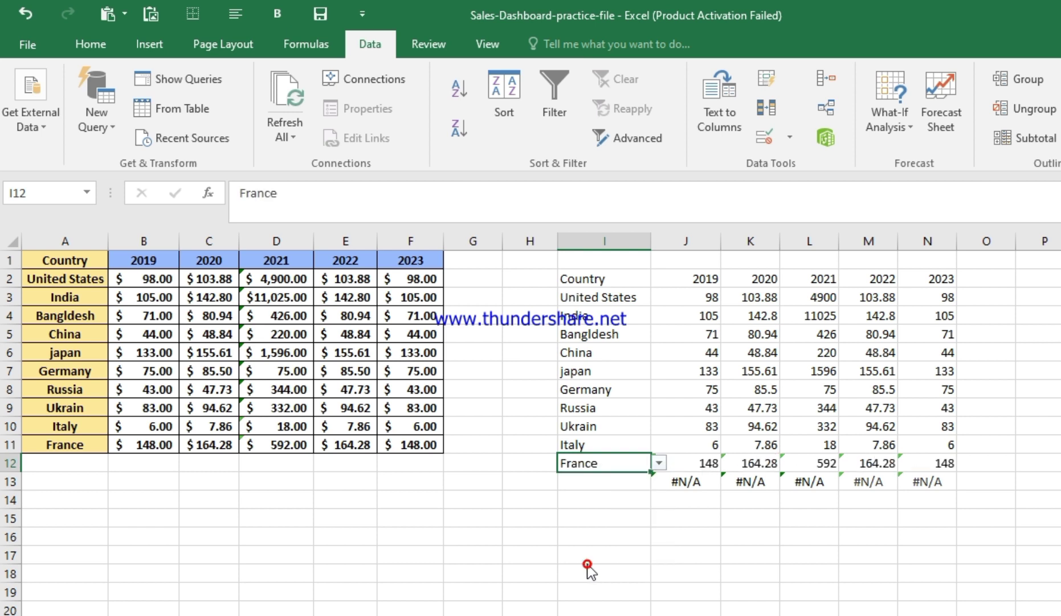
# Step: Delete the surplus lookup formulas in the range J13:N13
pyautogui.click(635, 485)
pyautogui.click(688, 481)
pyautogui.moveTo(688, 480); pyautogui.dragTo(935, 485)
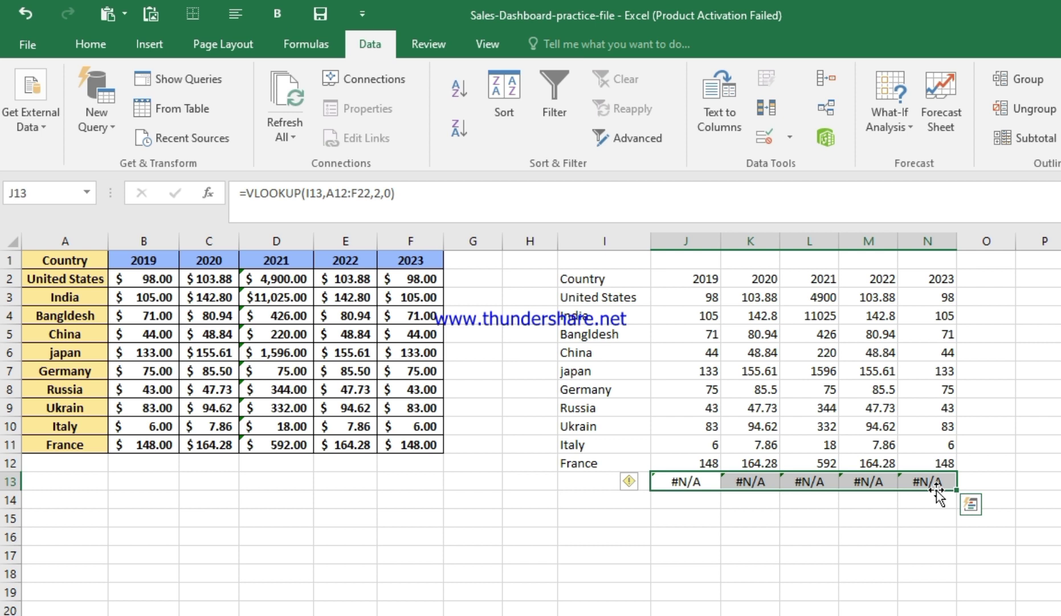
pyautogui.press('Delete')
pyautogui.click(860, 513)
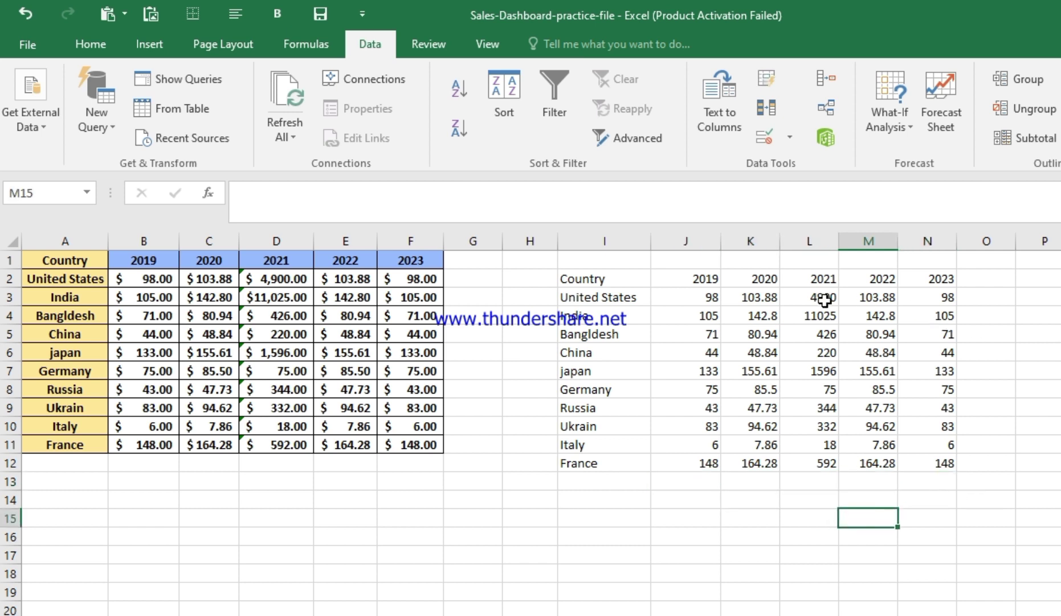
# Step: Apply the Classic 2 AutoFormat to the range I2:N12 and widen columns J to N
pyautogui.moveTo(565, 280); pyautogui.dragTo(941, 462)
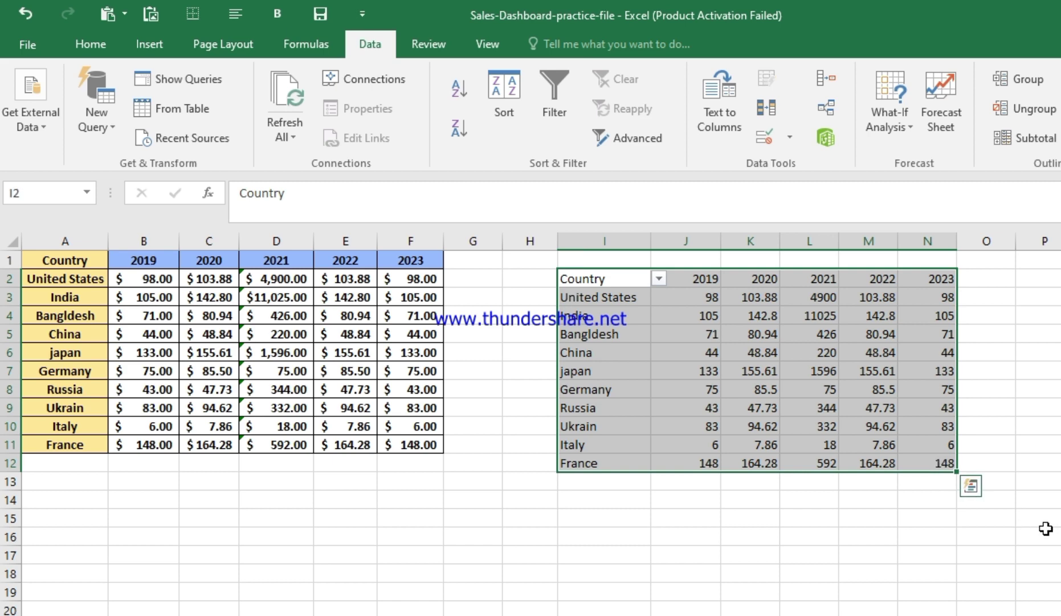
pyautogui.press('alt')
pyautogui.press('o')
pyautogui.press('a')
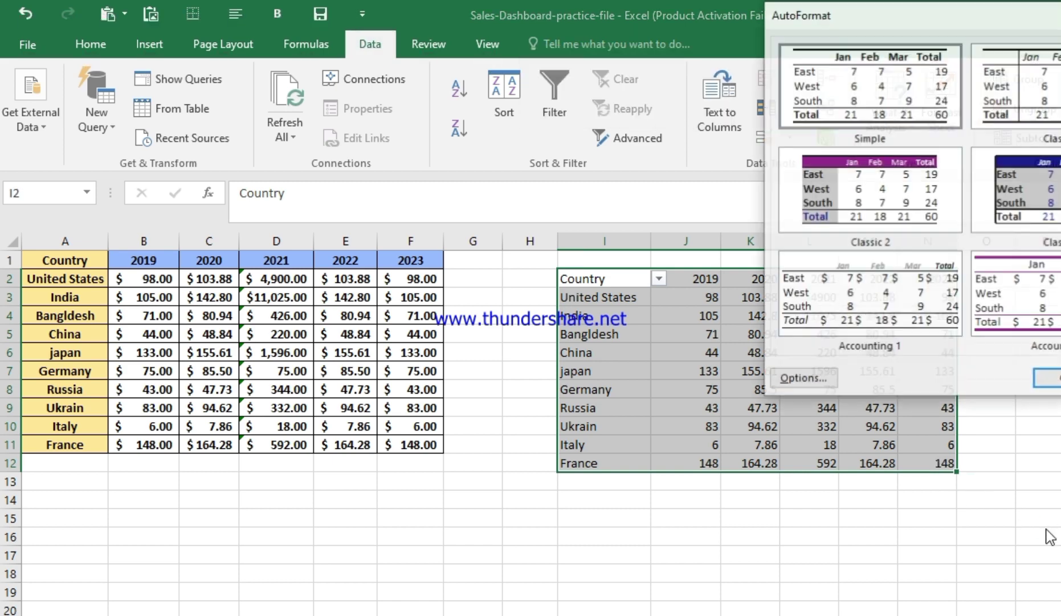
pyautogui.click(876, 171)
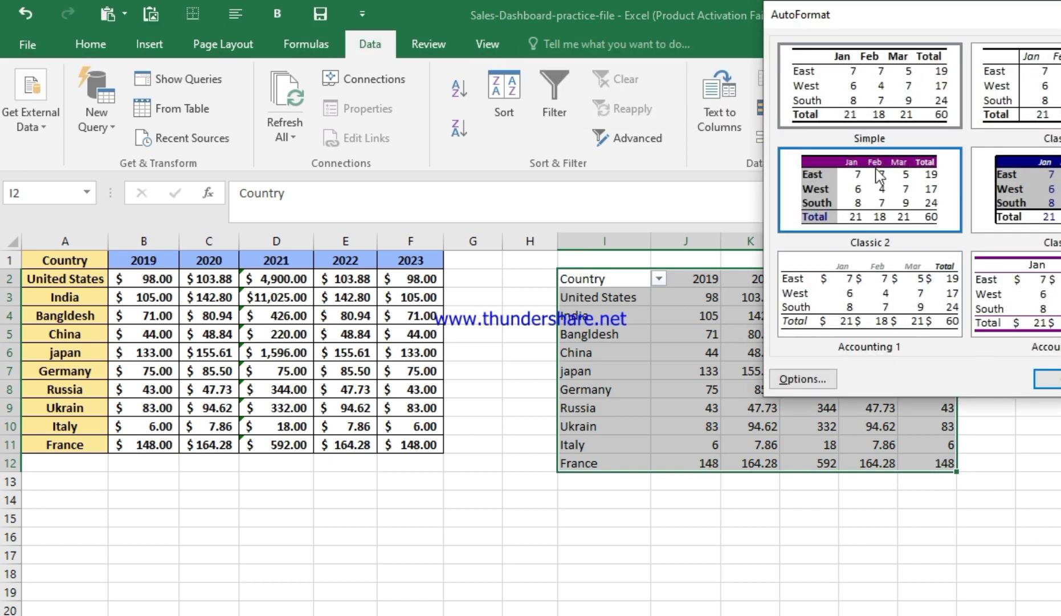
pyautogui.click(1047, 379)
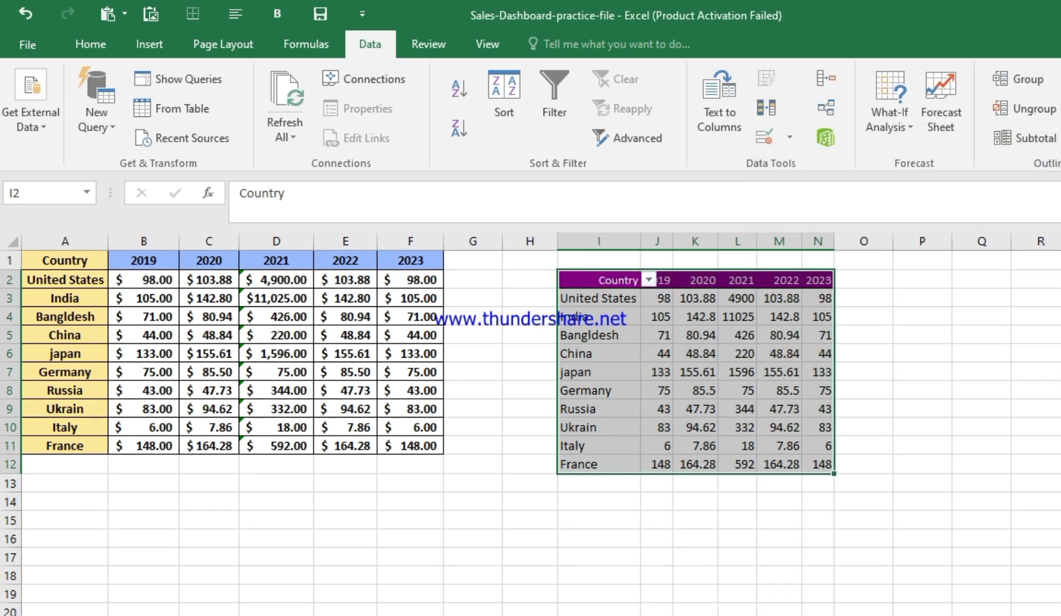
pyautogui.click(938, 372)
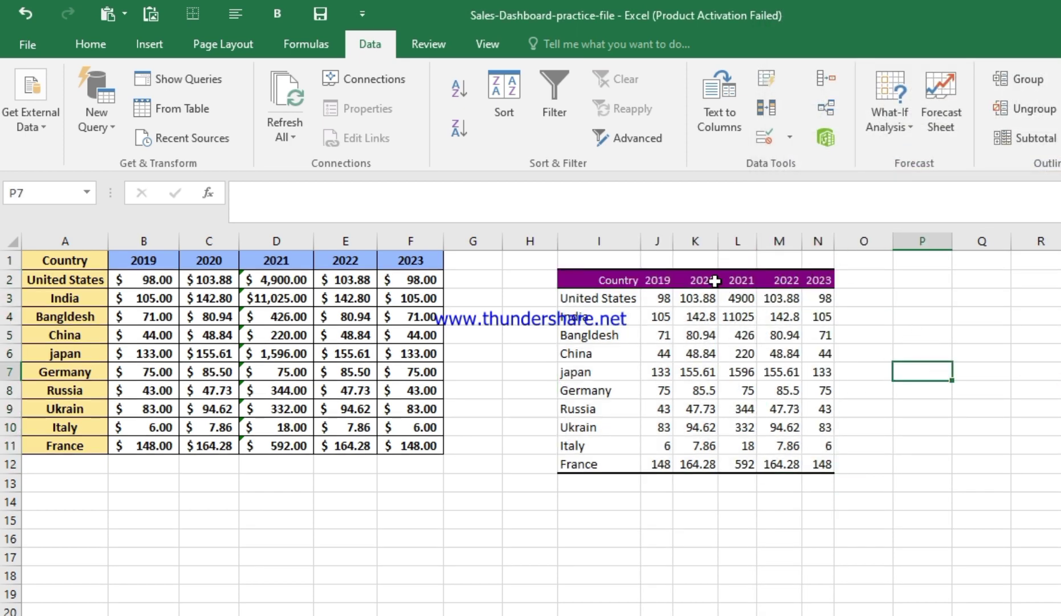
pyautogui.moveTo(673, 240); pyautogui.dragTo(944, 248)
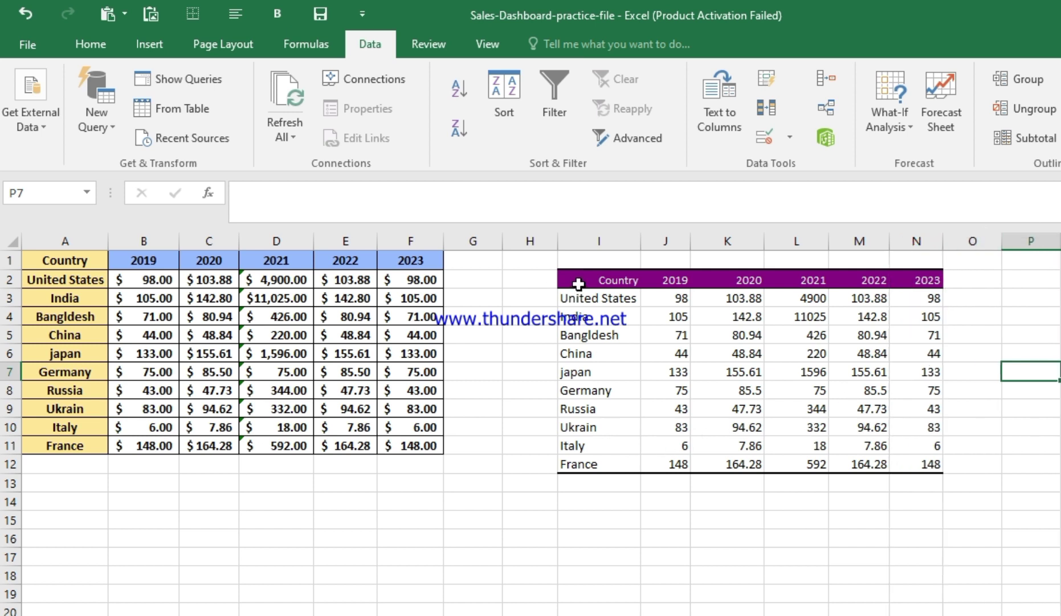
# Step: Center the contents of the lookup table I2:N12 and apply All Borders to it
pyautogui.moveTo(572, 280); pyautogui.dragTo(925, 461)
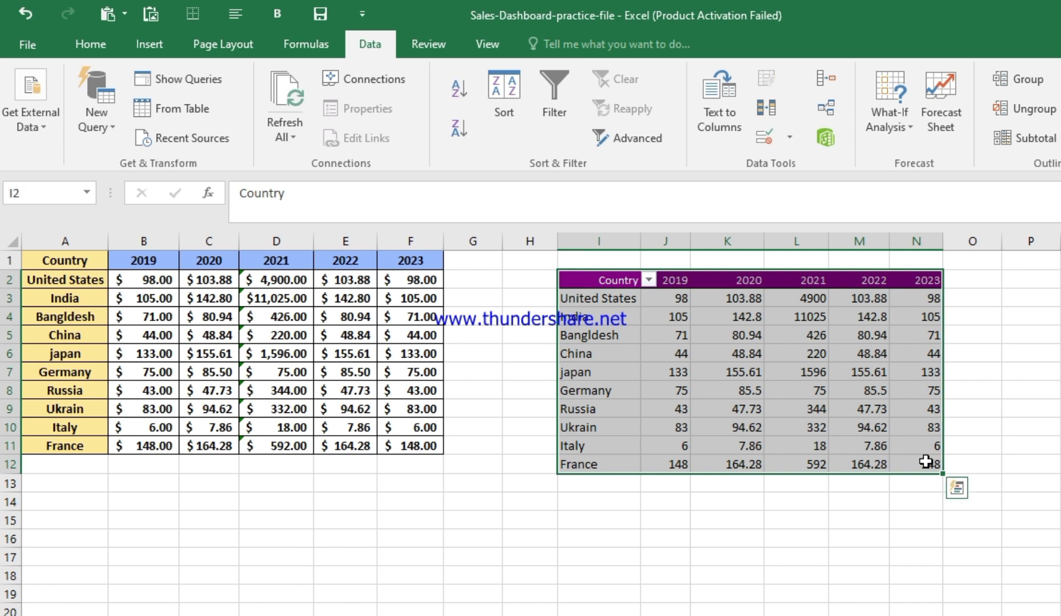
pyautogui.click(110, 45)
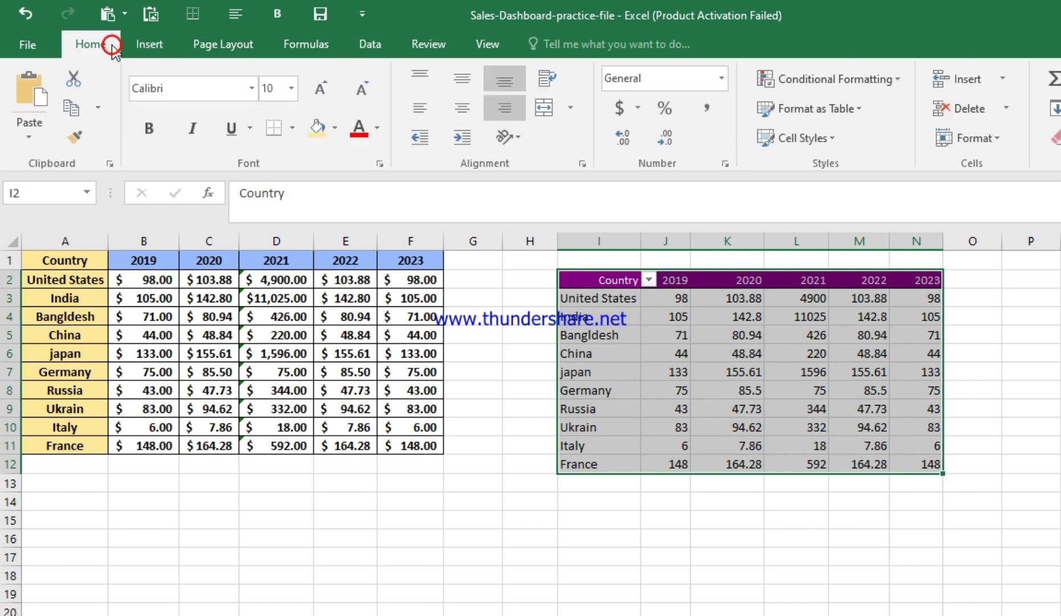
pyautogui.click(458, 108)
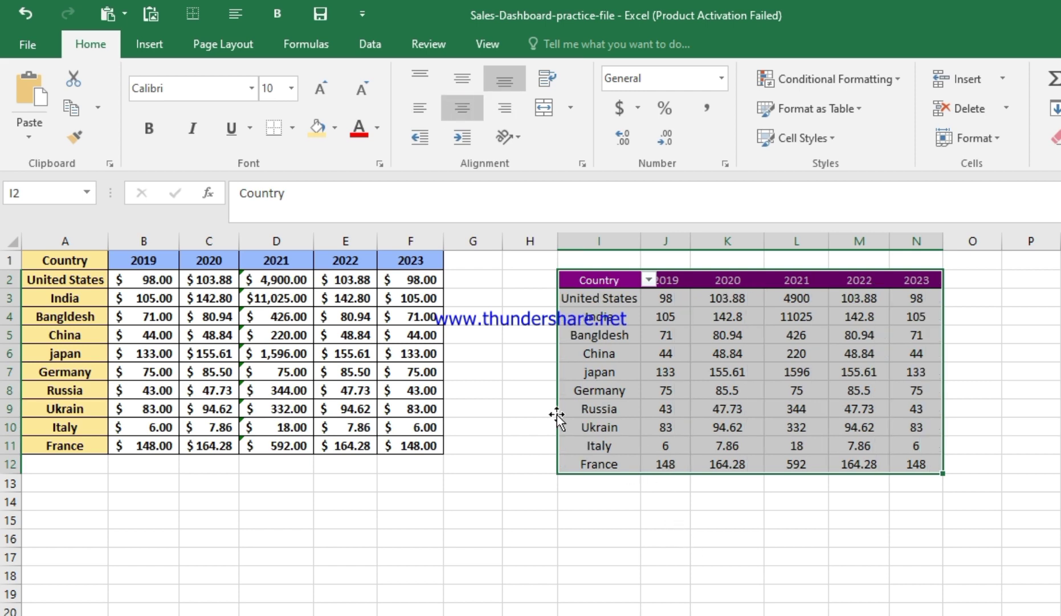
pyautogui.click(295, 133)
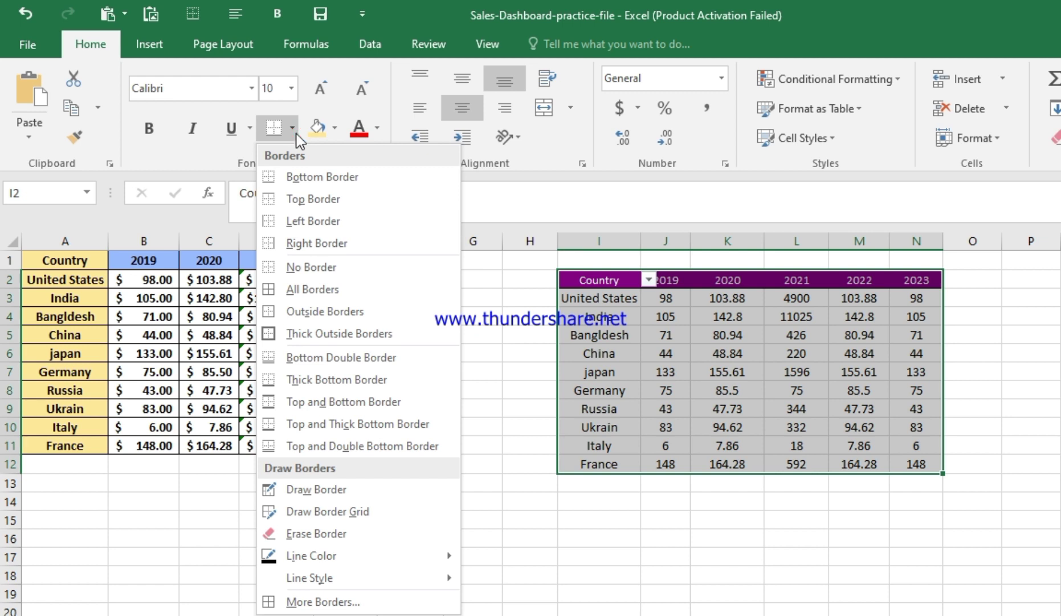
pyautogui.click(309, 289)
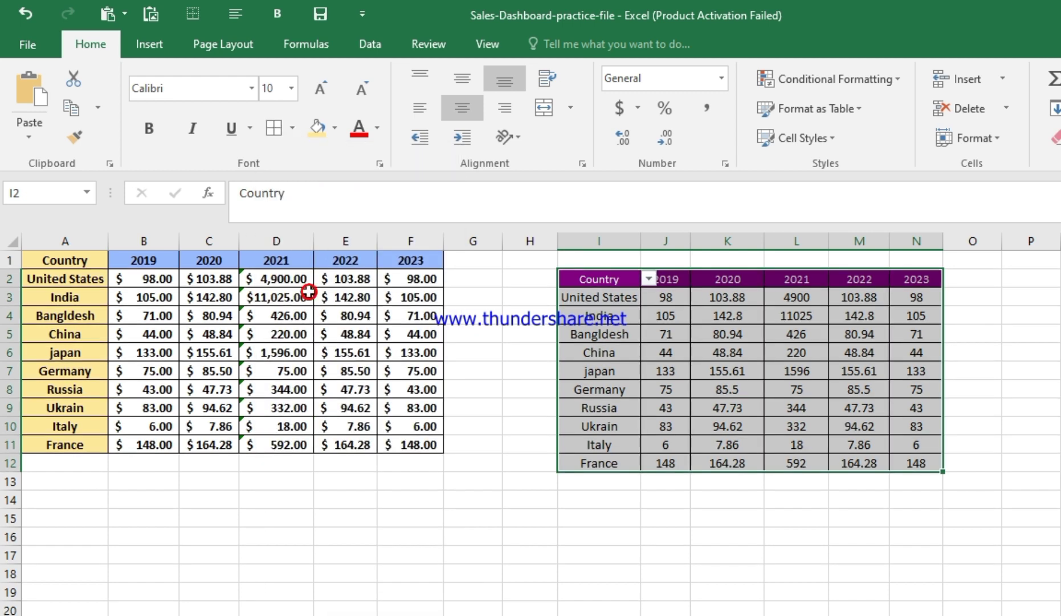
pyautogui.click(711, 547)
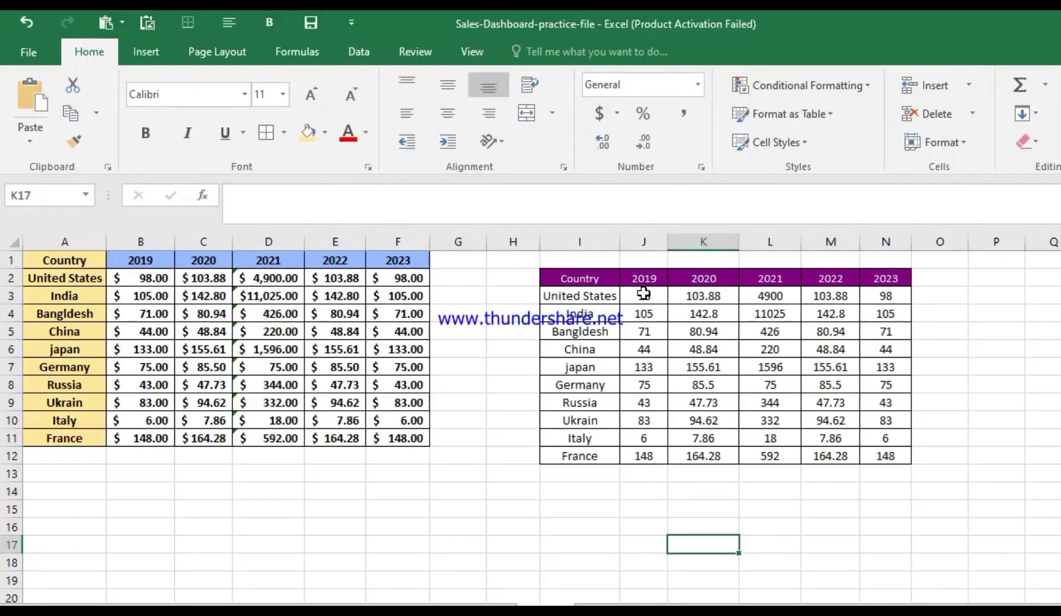
# Step: Apply the Accounting dollar number format to the lookup values in J3:N12
pyautogui.moveTo(666, 297); pyautogui.dragTo(878, 454)
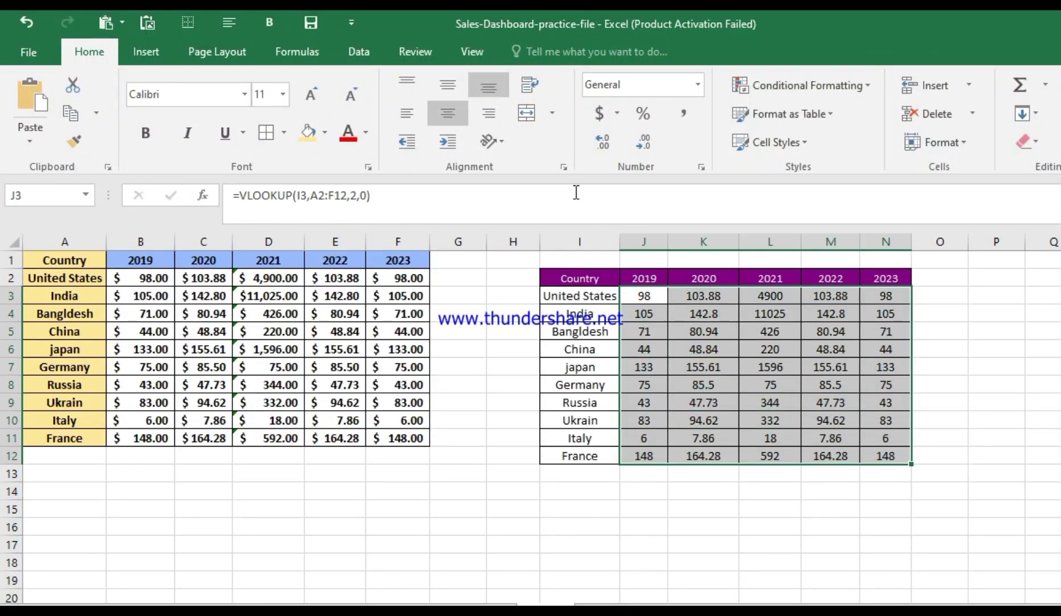
pyautogui.click(606, 117)
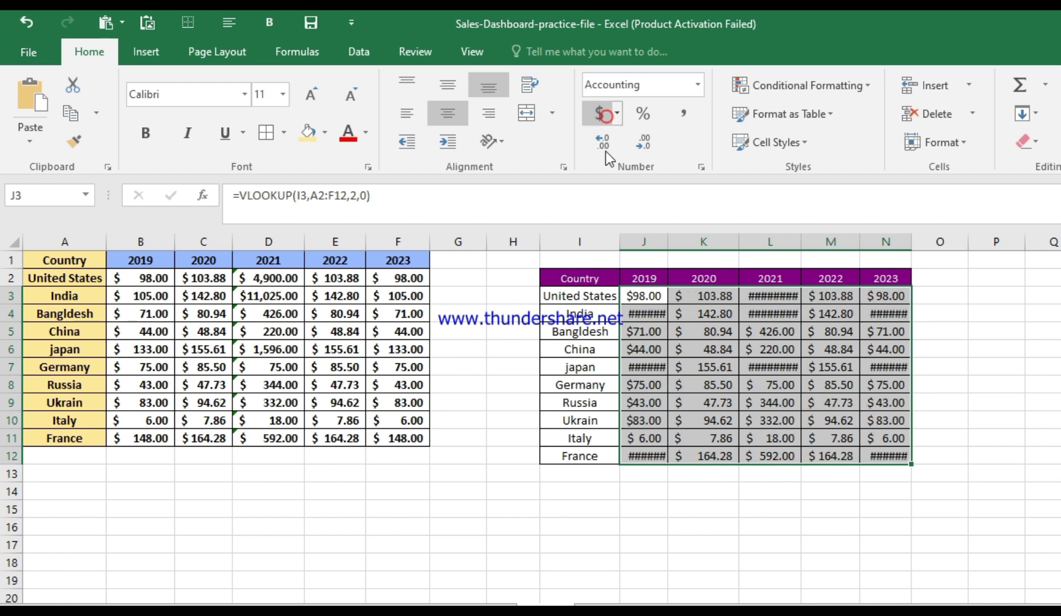
pyautogui.click(742, 513)
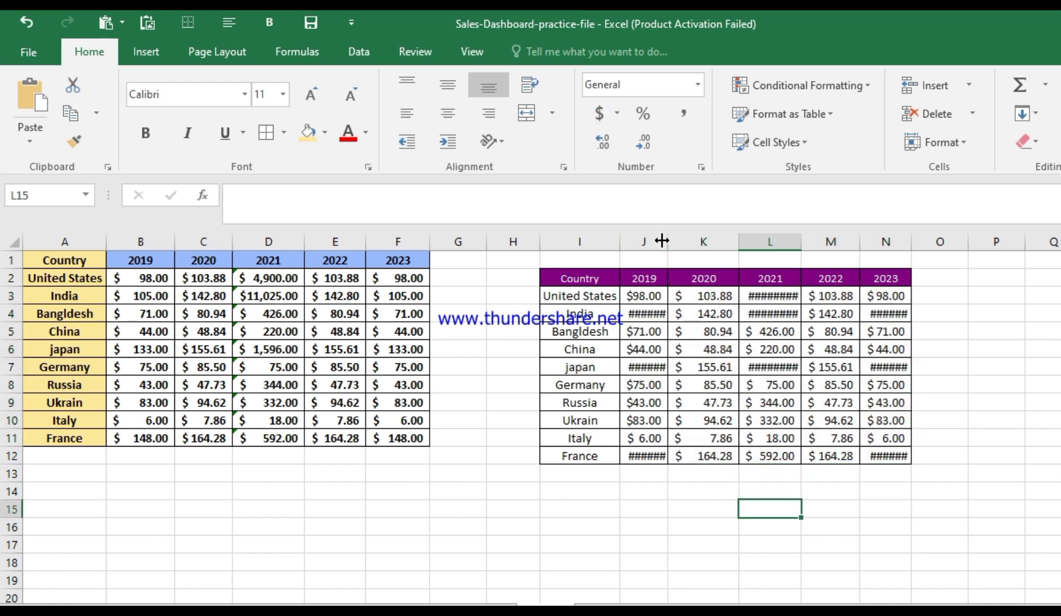
# Step: Widen columns J, L and N so the dollar amounts fit in their cells
pyautogui.moveTo(667, 242); pyautogui.dragTo(686, 243)
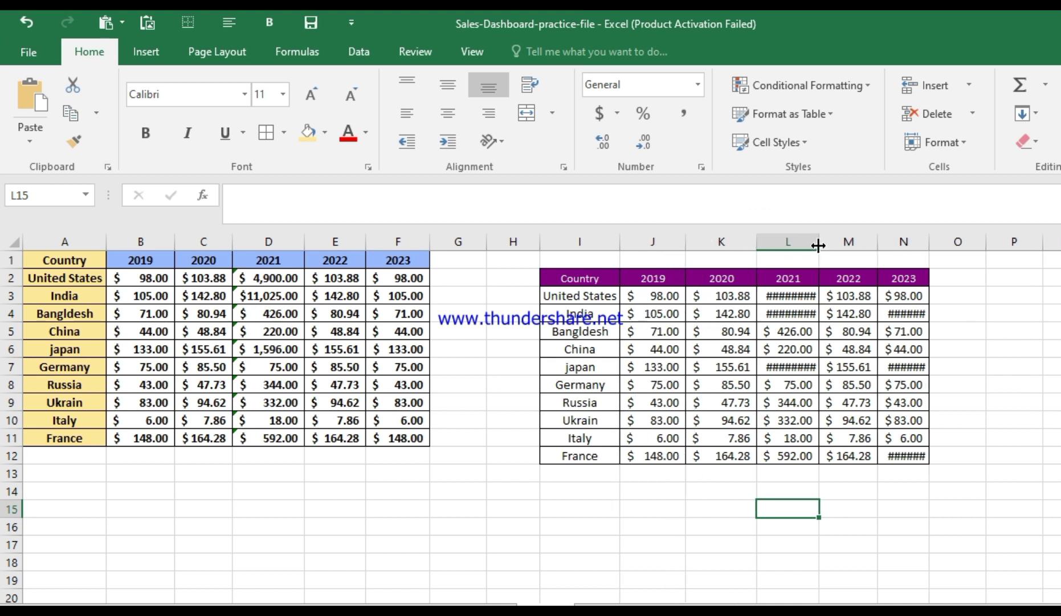
pyautogui.moveTo(819, 242); pyautogui.dragTo(838, 246)
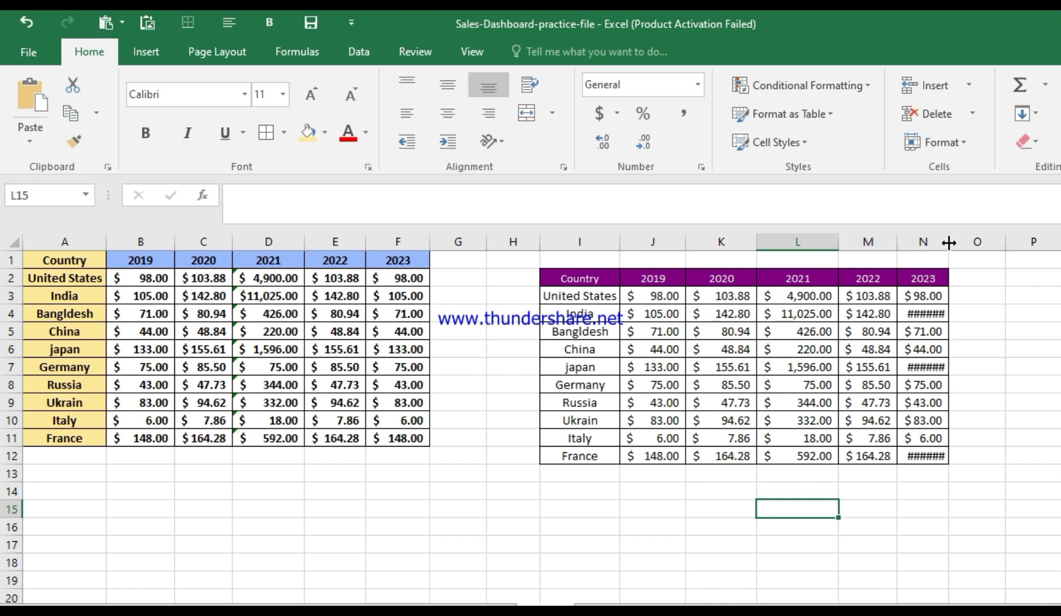
pyautogui.moveTo(948, 242); pyautogui.dragTo(959, 242)
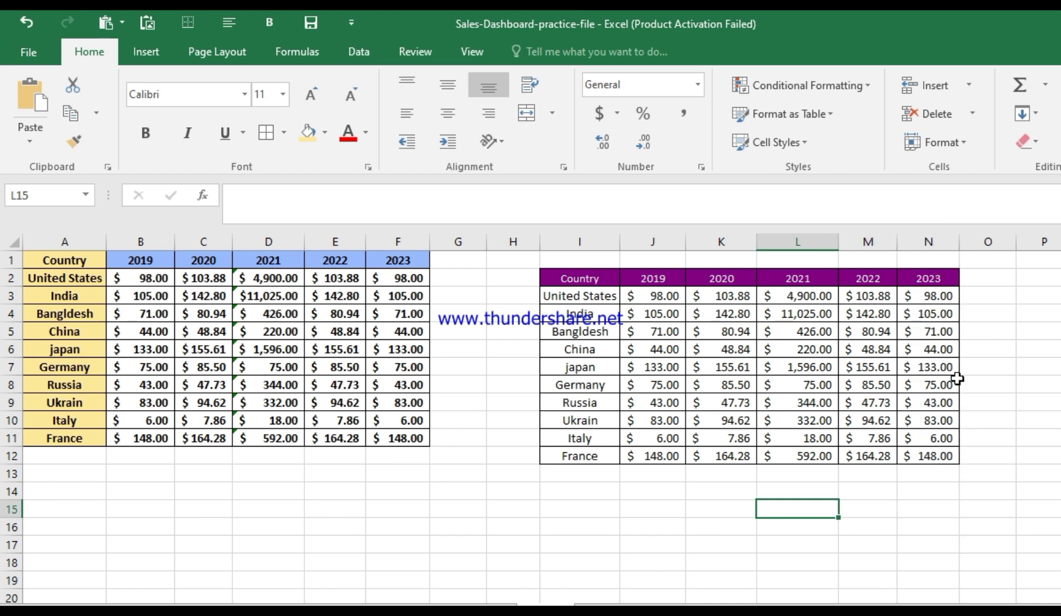